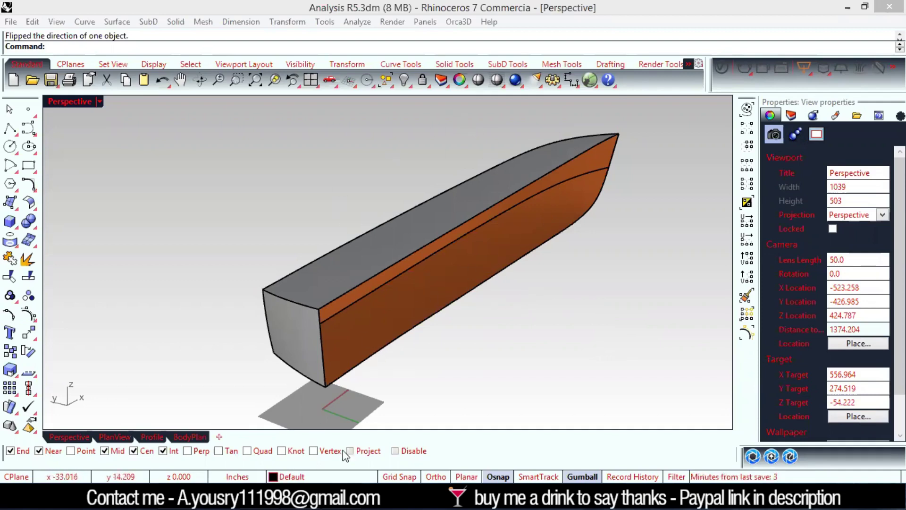
Orbit and zoom the hull in Rhino to inspect it from several angles.
right_drag(531, 346, 556, 317)
right_drag(545, 254, 441, 348)
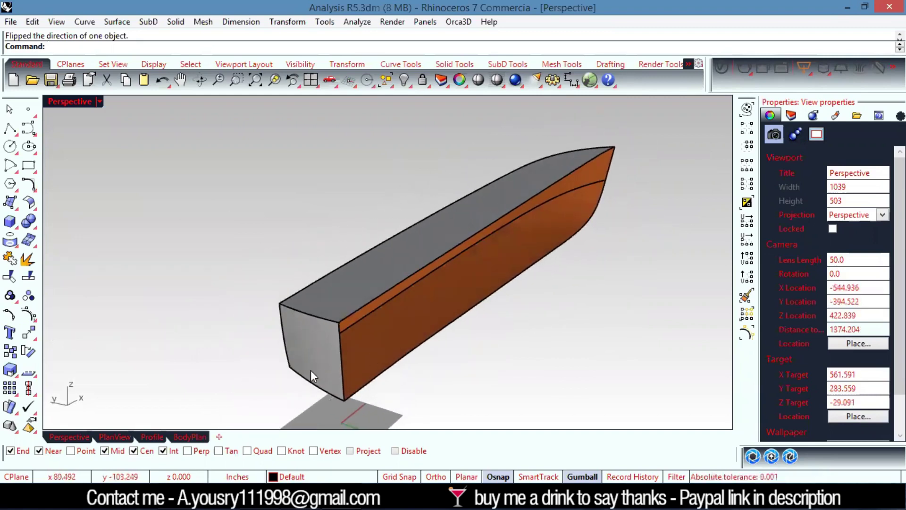
right_drag(567, 279, 324, 344)
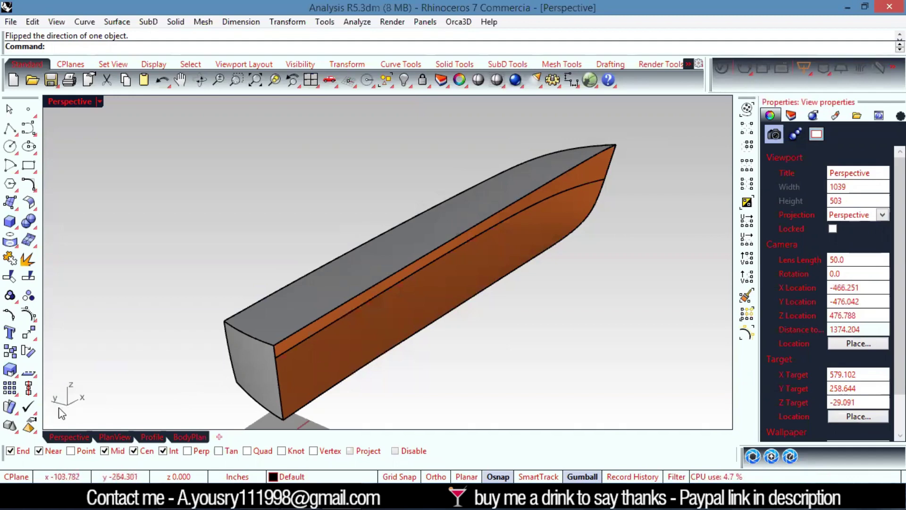
right_drag(305, 363, 205, 278)
right_drag(285, 265, 287, 281)
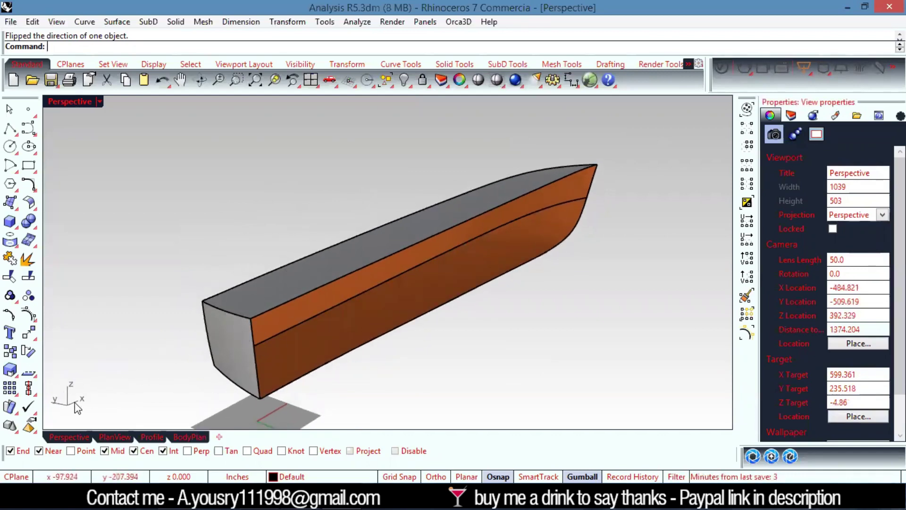
right_drag(383, 313, 412, 285)
scroll(397, 290, up, 2)
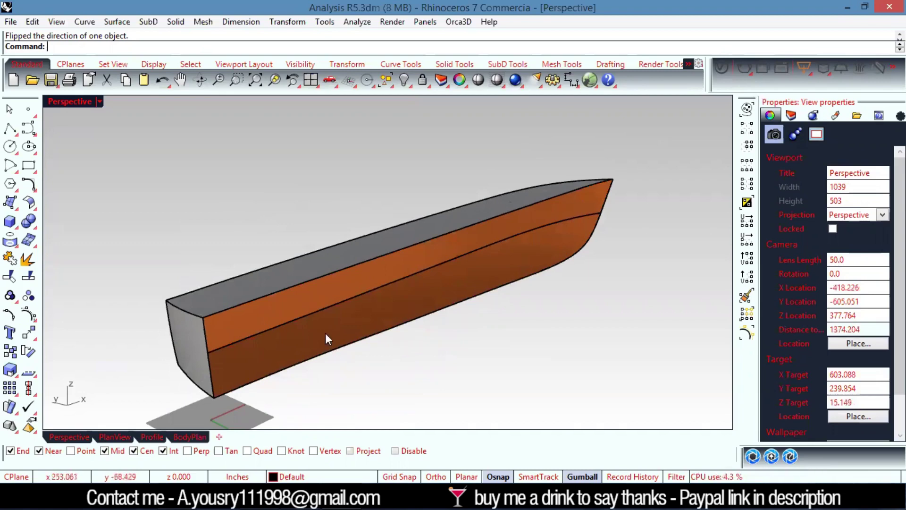
scroll(268, 326, down, 2)
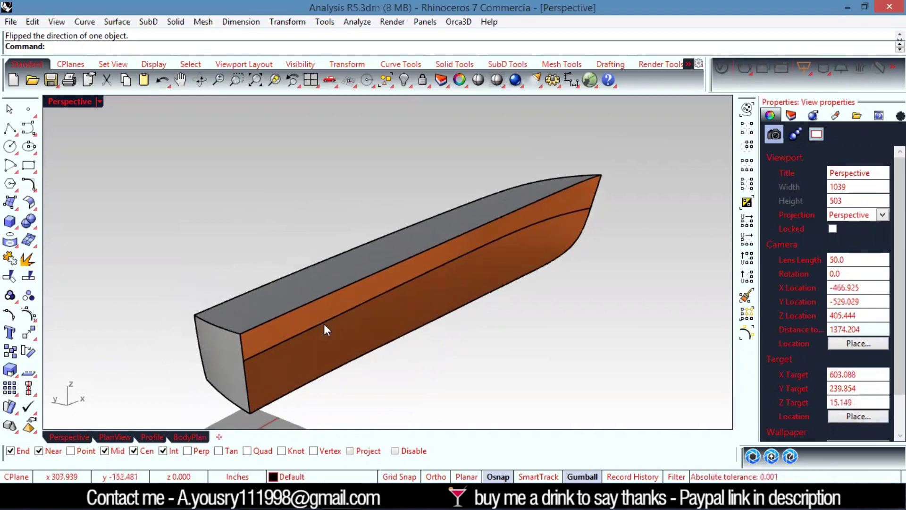
right_drag(358, 294, 349, 295)
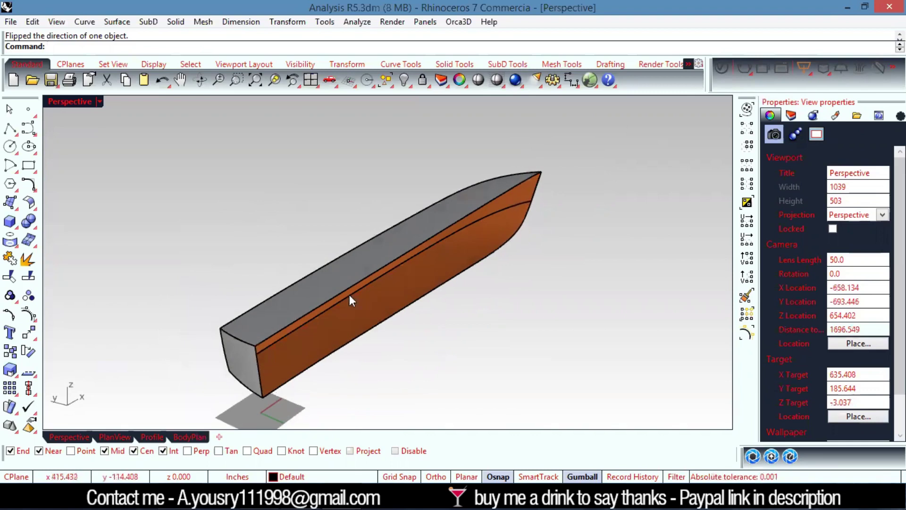
Save the hull to the Desktop as Analysis R5.3dm in Rhino 5 format, accepting the Orca3D warning.
click(15, 23)
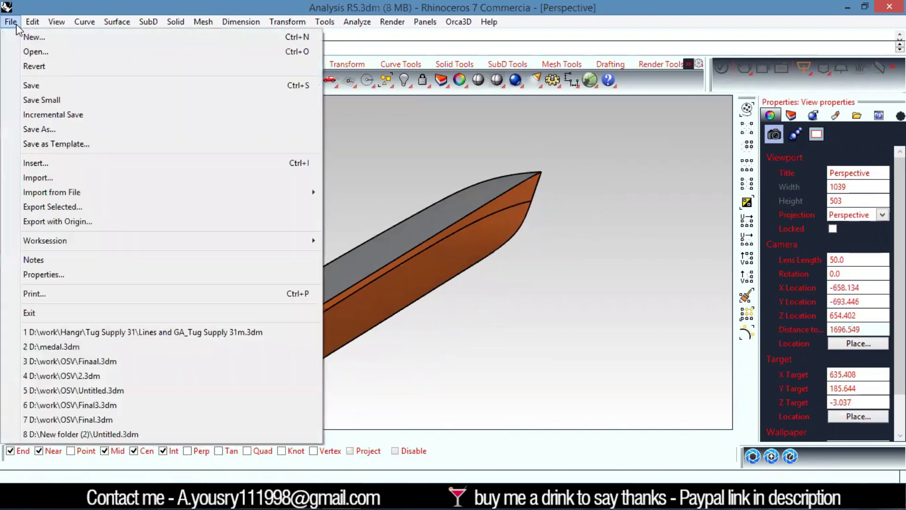
click(80, 129)
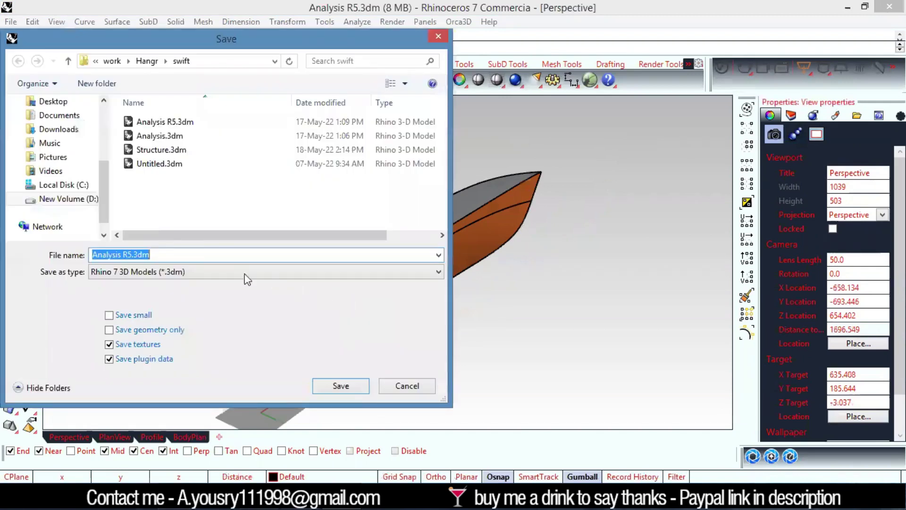
click(59, 102)
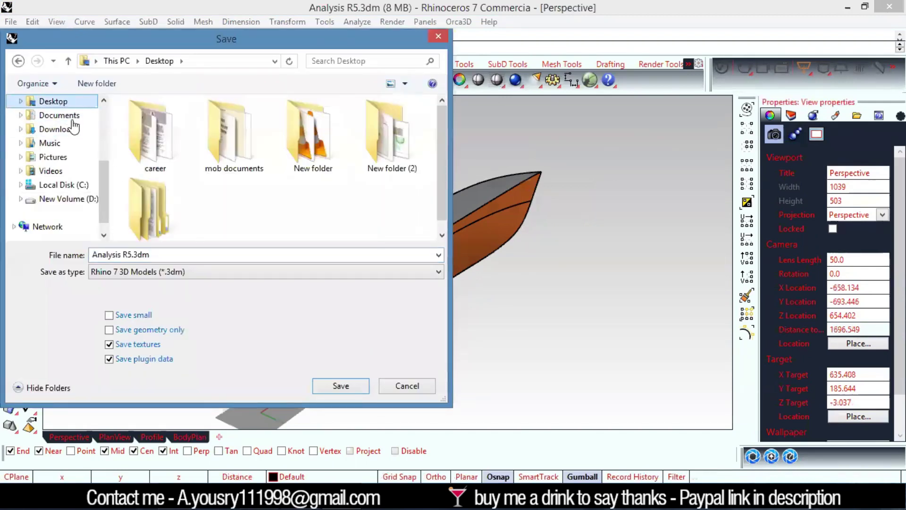
click(191, 271)
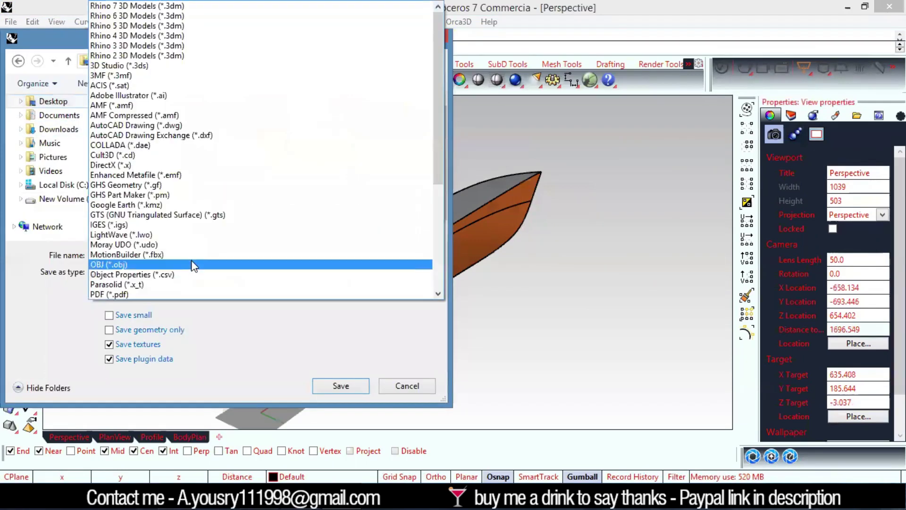
click(174, 26)
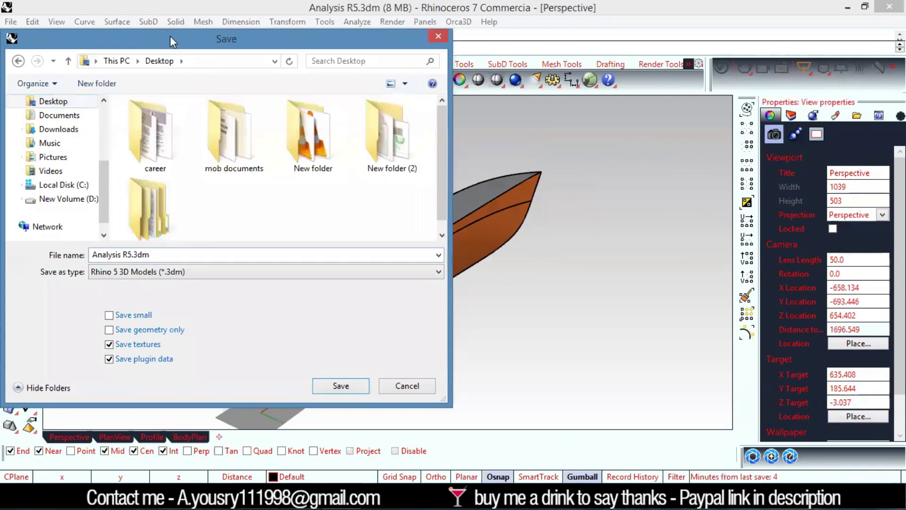
click(348, 386)
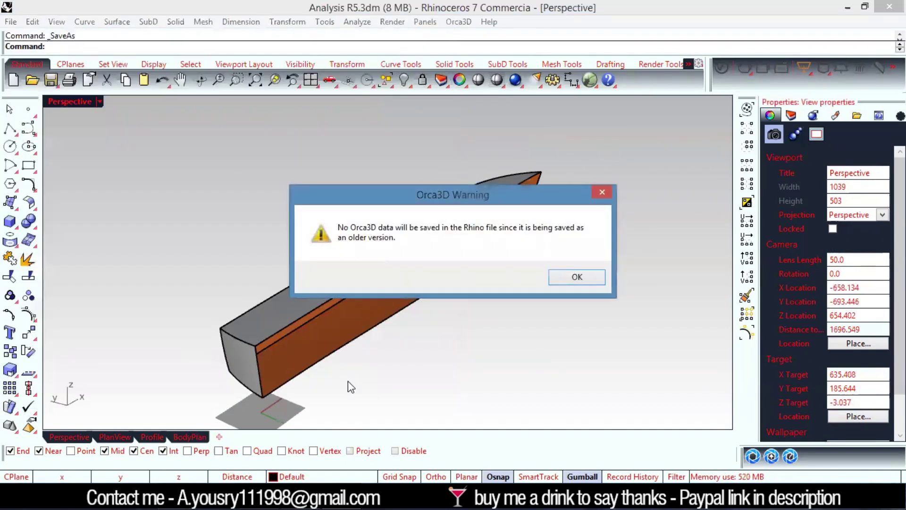
click(555, 278)
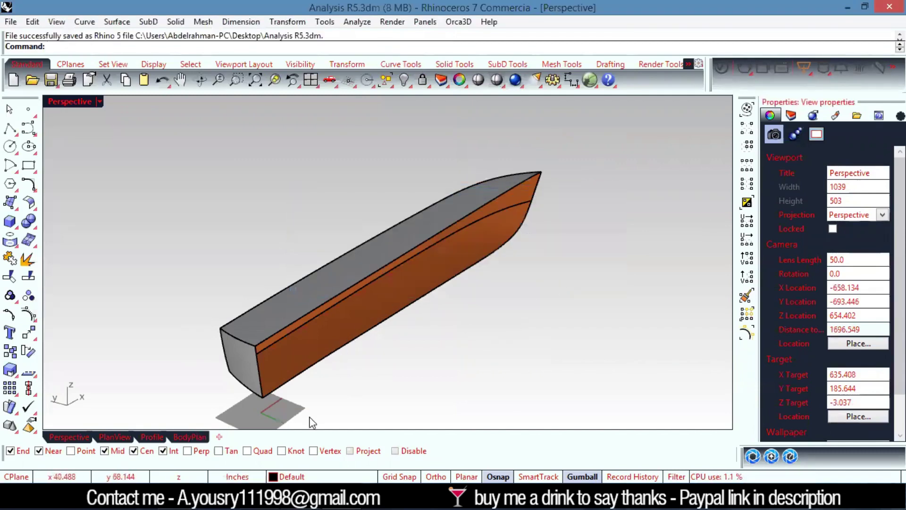
In MAXSURF, import Analysis R5.3dm from the Desktop as a Rhino .3dm file.
click(307, 508)
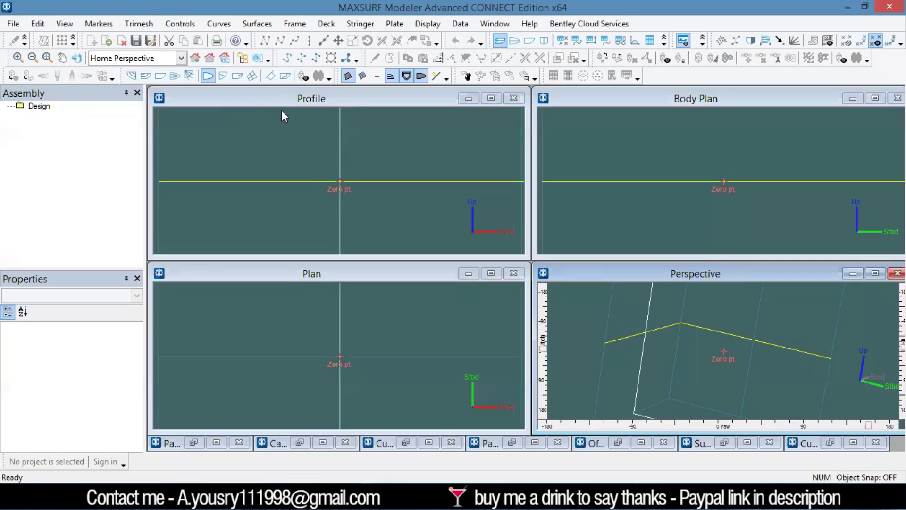
click(14, 26)
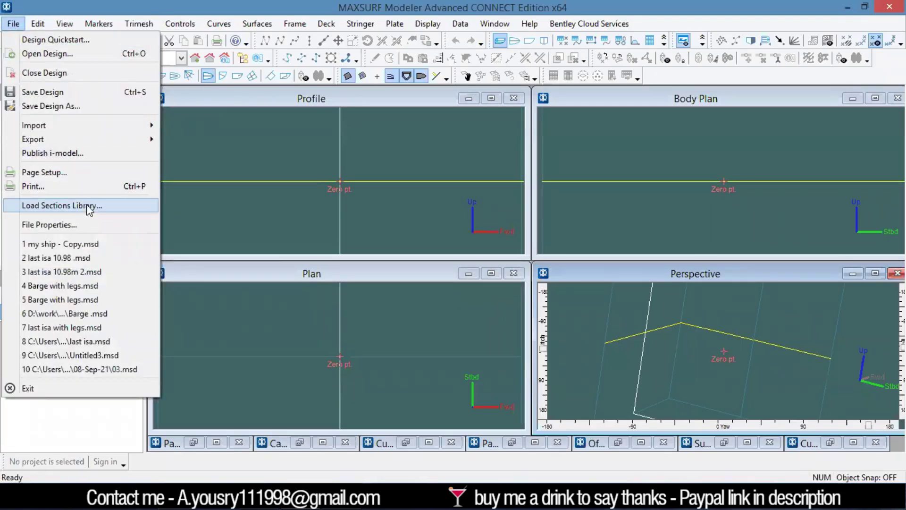
mouse_move(93, 126)
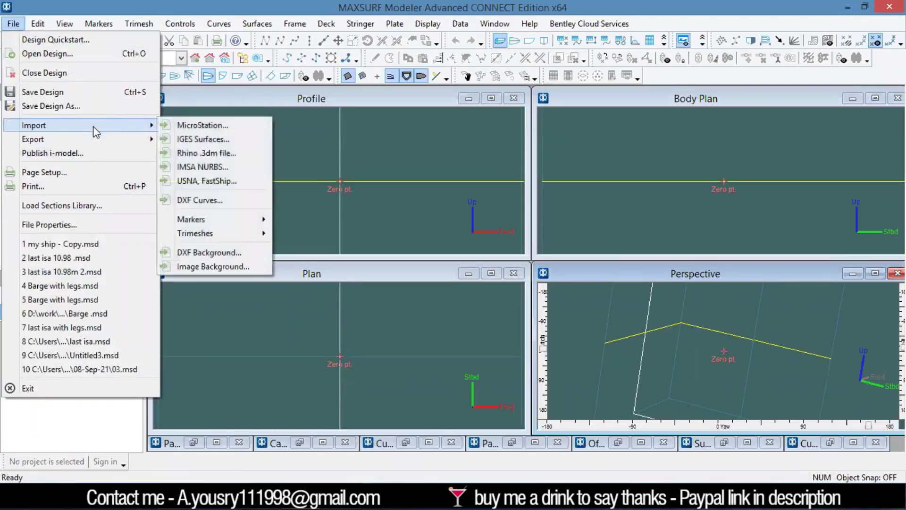
click(193, 154)
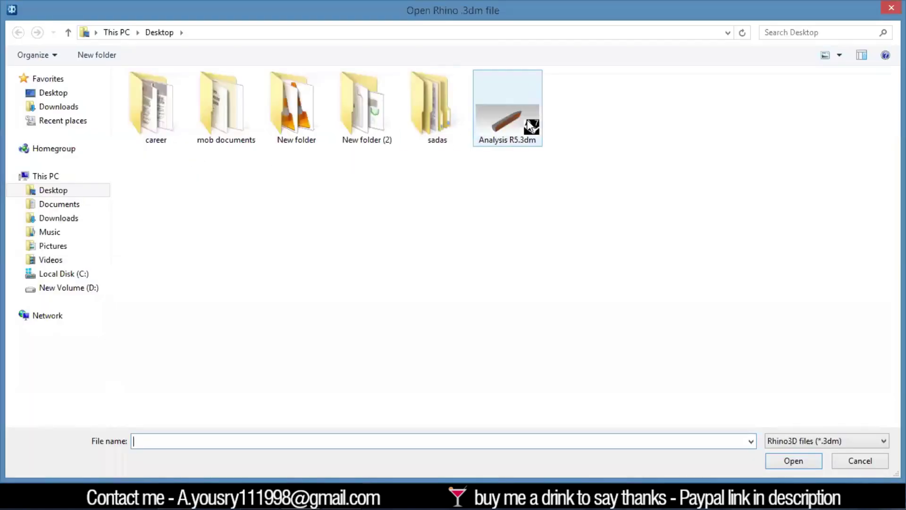
click(530, 137)
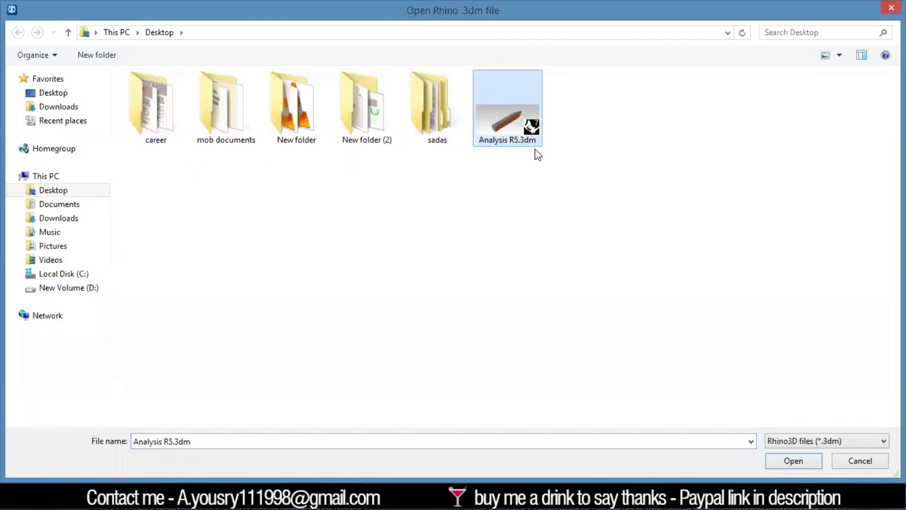
click(801, 465)
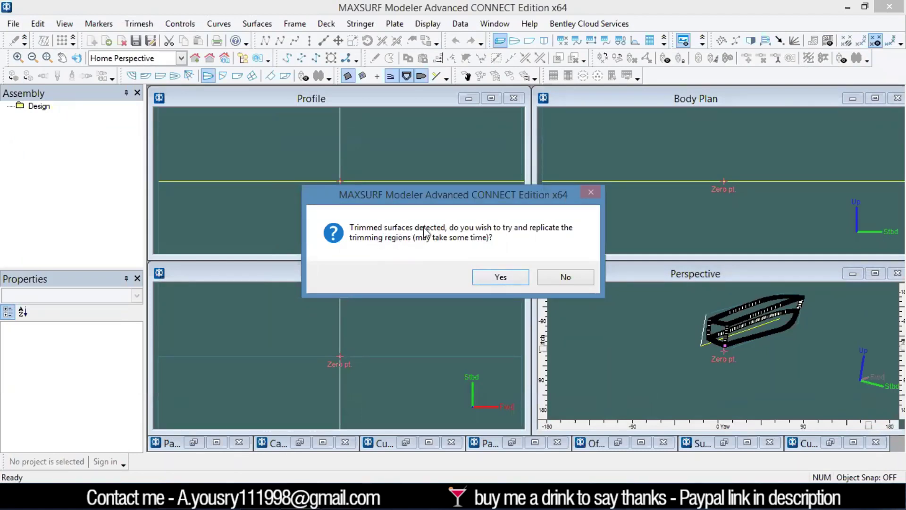
Replicate the trimmed regions, then show the hull shaded in a maximized, zoomed-to-fit Perspective view.
click(494, 277)
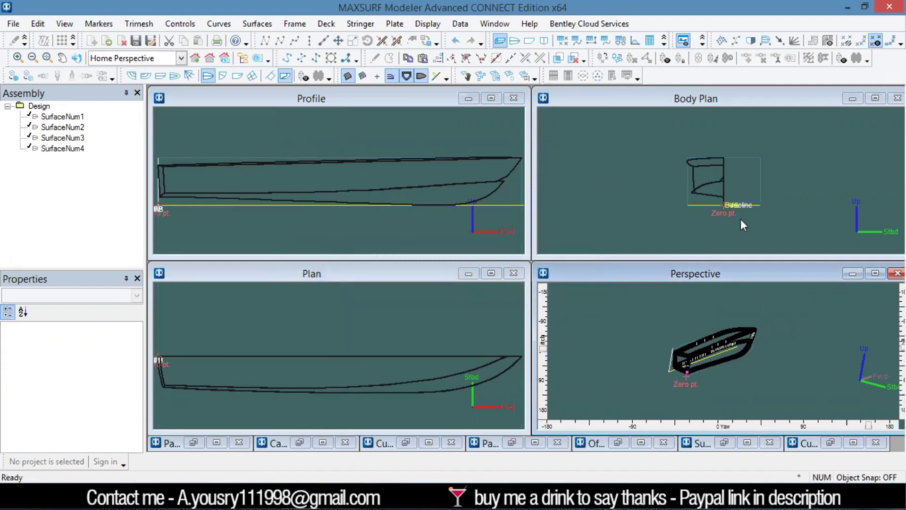
click(330, 142)
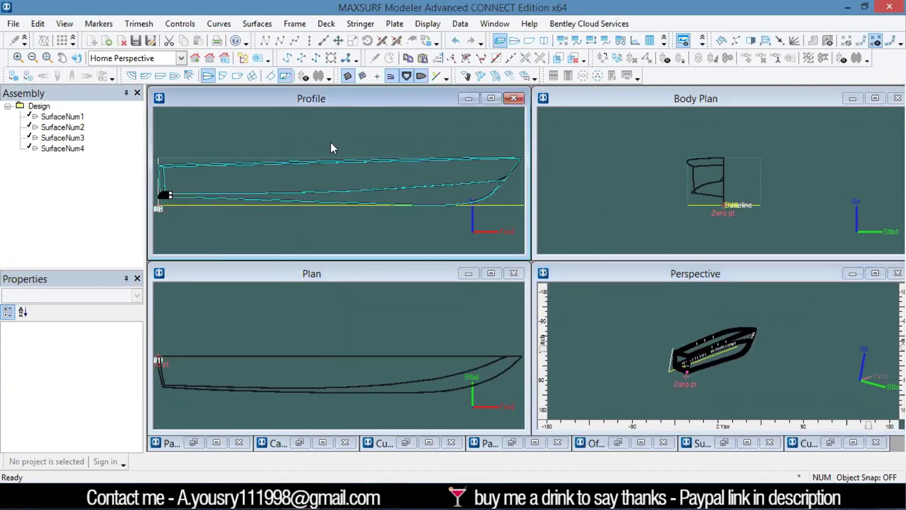
click(727, 135)
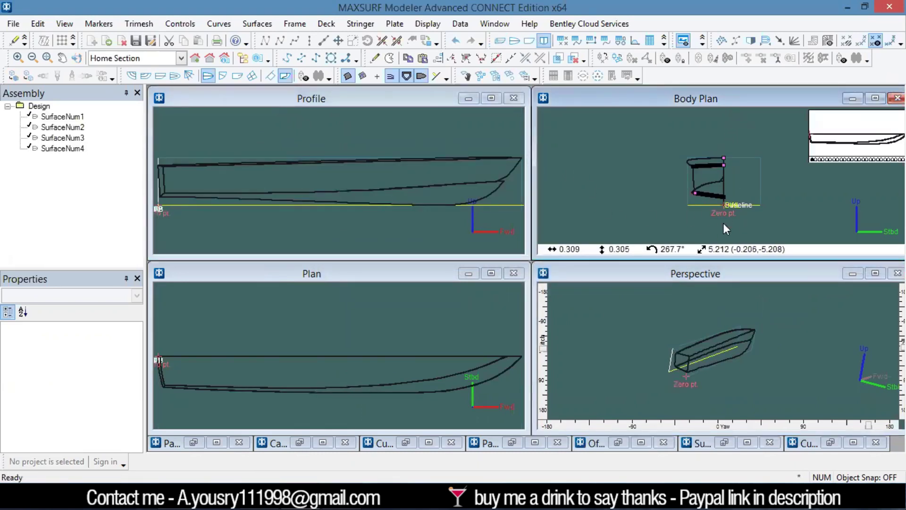
click(663, 319)
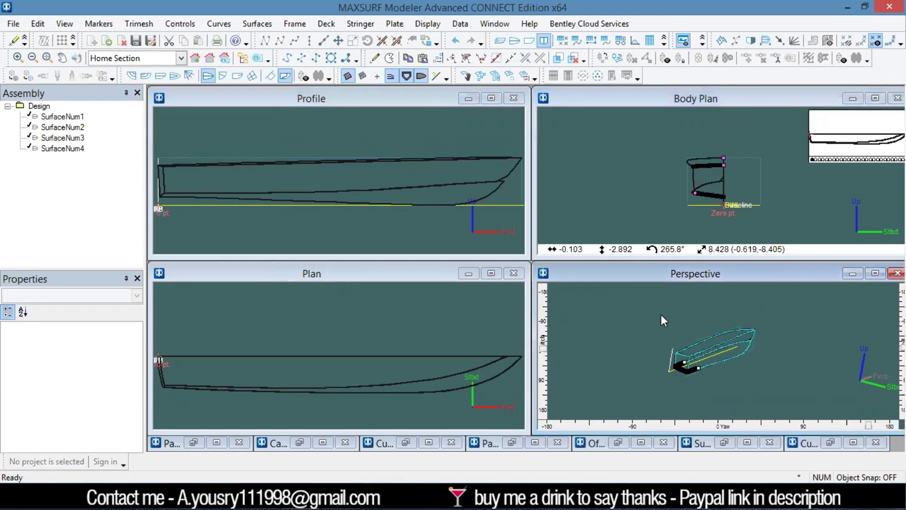
click(874, 273)
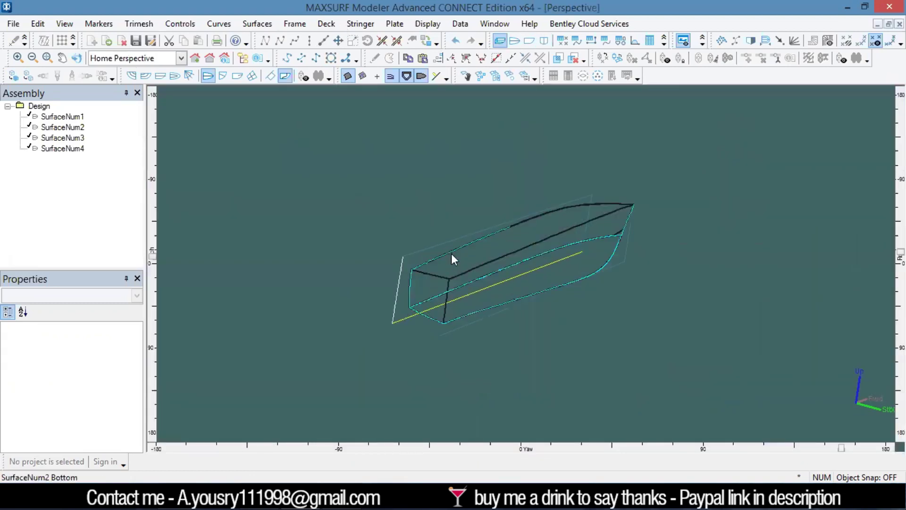
click(47, 58)
click(14, 76)
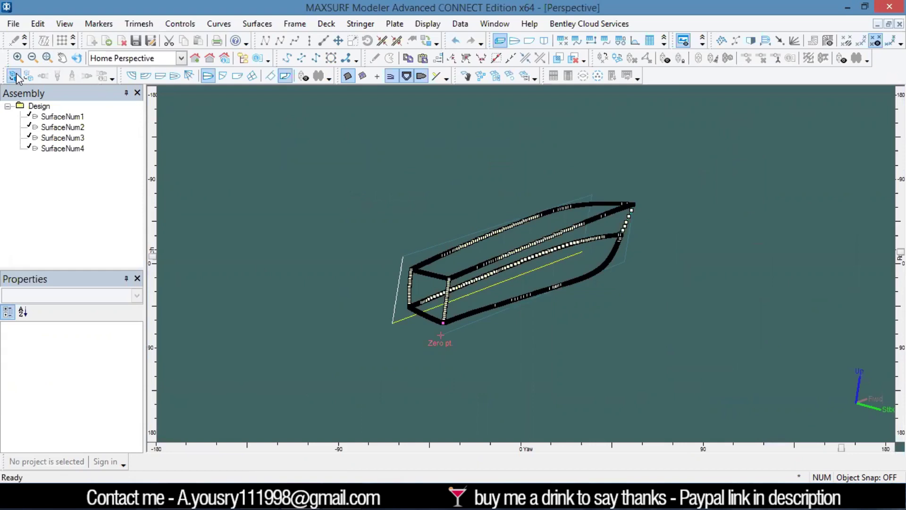
Lock SurfaceNum1 through SurfaceNum4, then orbit and pan the shaded hull.
scroll(505, 211, up, 3)
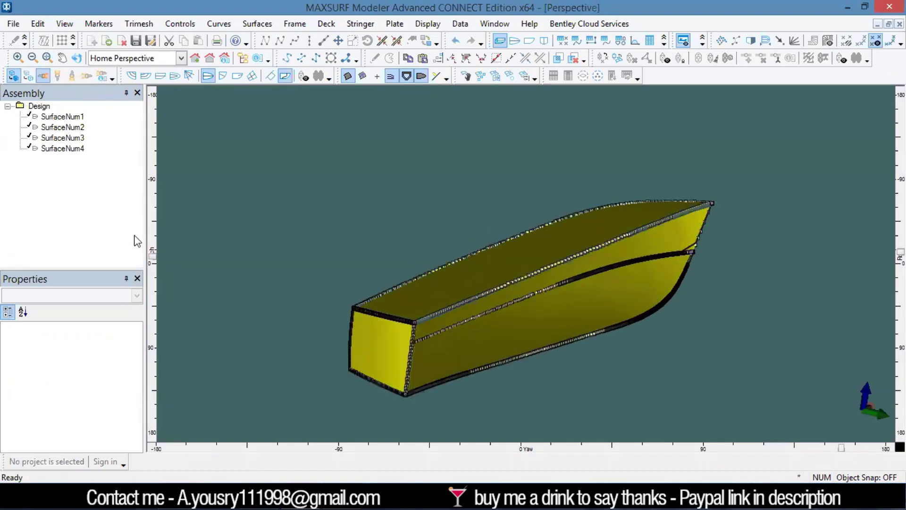
click(56, 117)
shift+click(60, 149)
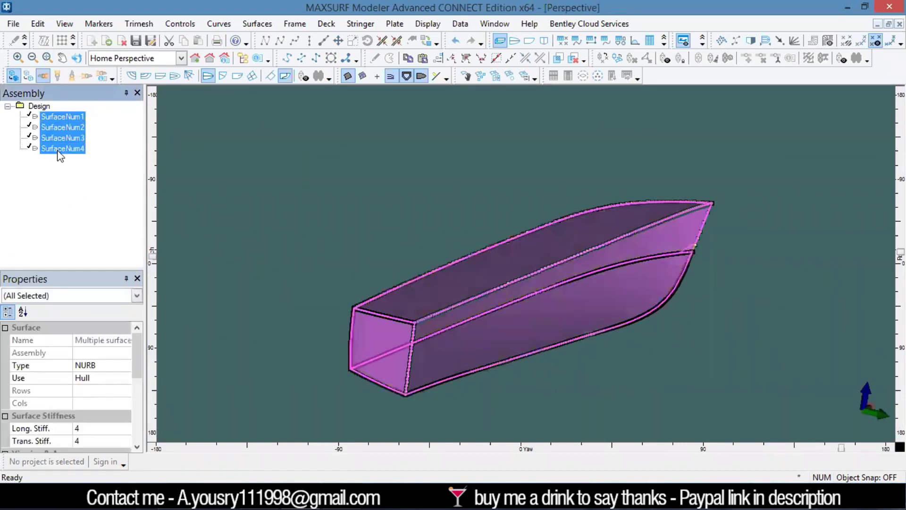
right_click(58, 150)
click(89, 294)
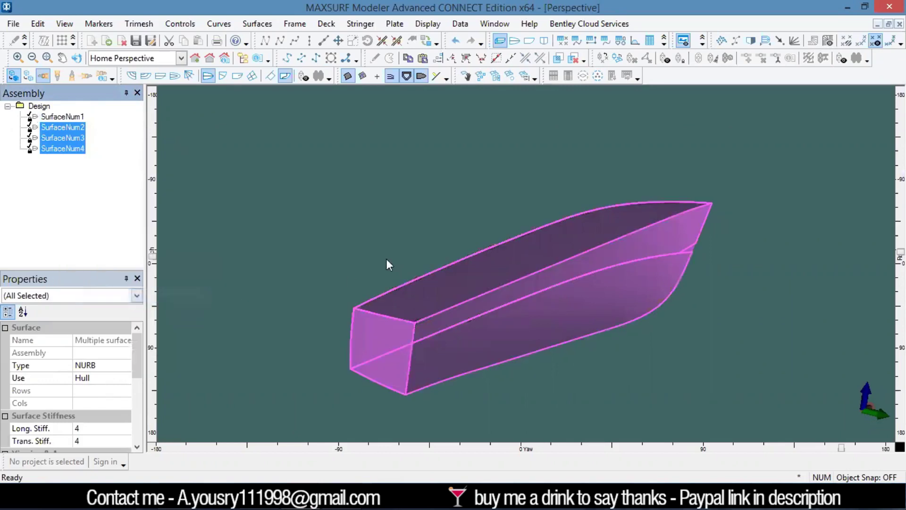
click(409, 234)
drag(512, 313, 622, 352)
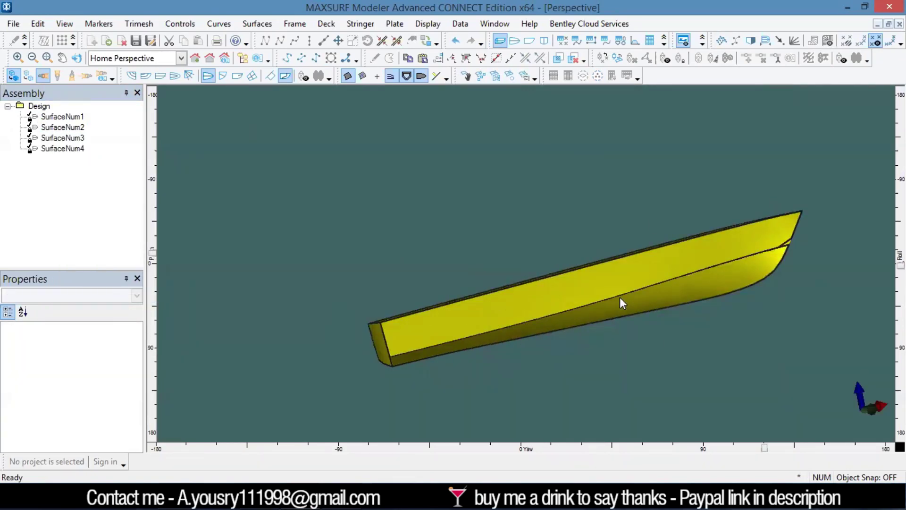
drag(642, 343, 557, 349)
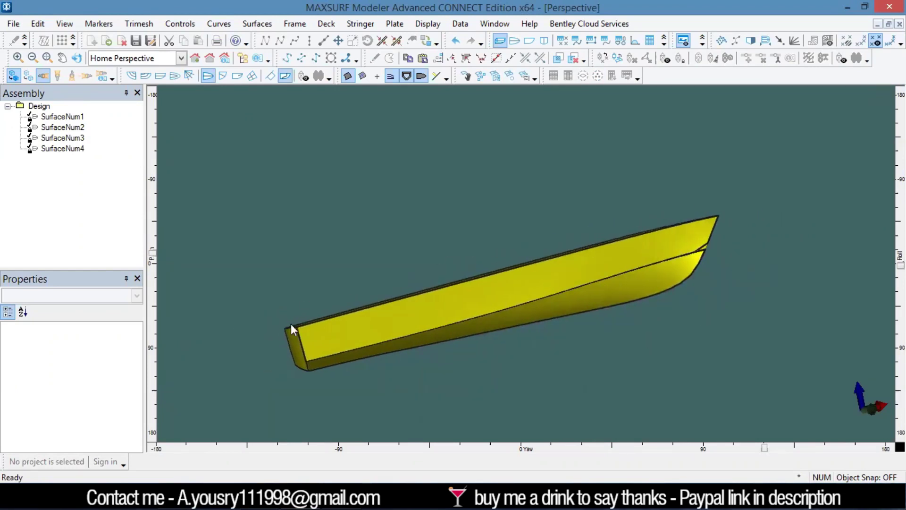
Make SurfaceNum1 and SurfaceNum2 symmetrical in their Surface Properties.
double_click(62, 118)
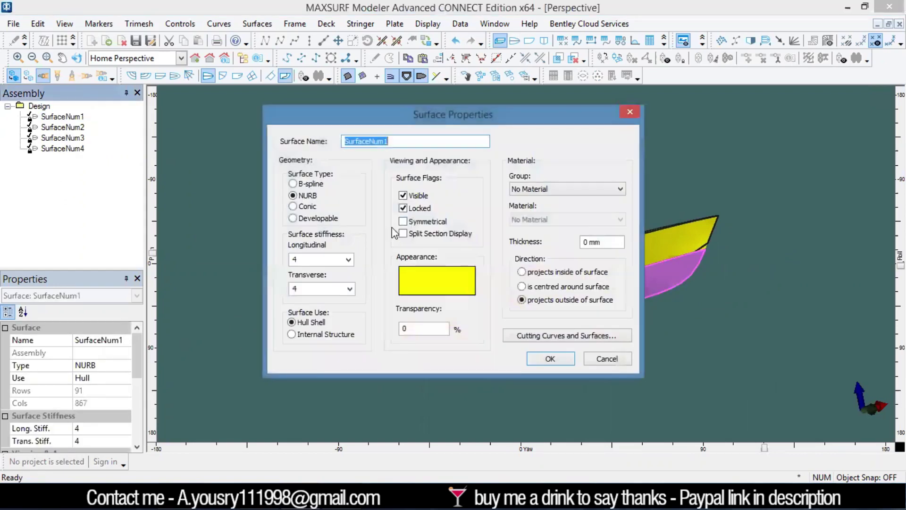
click(415, 221)
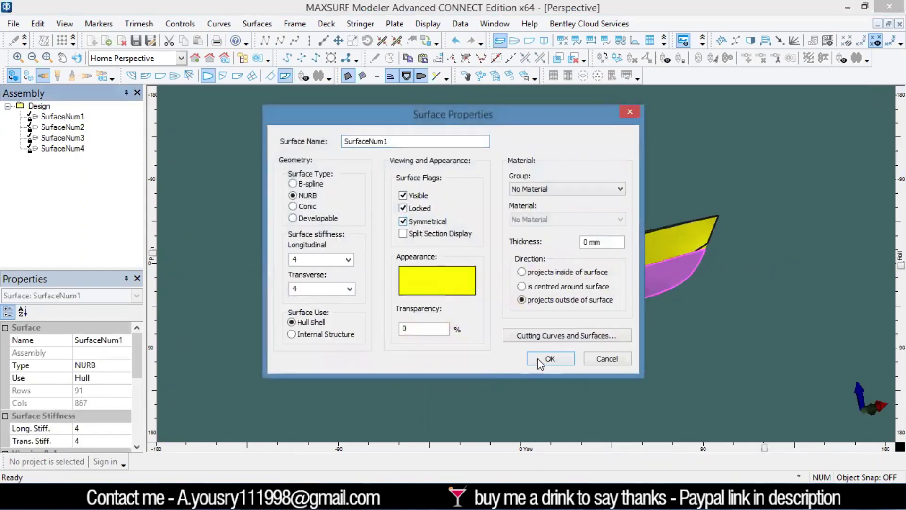
click(548, 359)
double_click(62, 127)
click(423, 221)
click(566, 359)
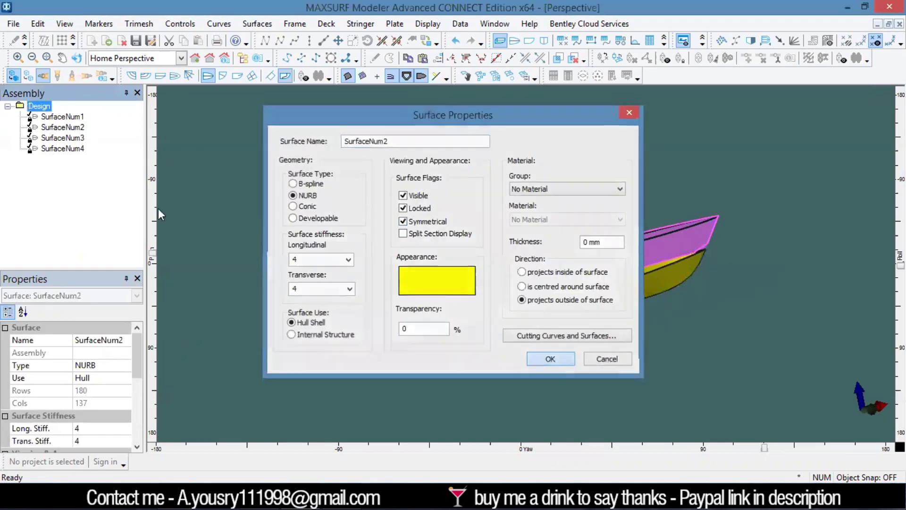
Make SurfaceNum3 and SurfaceNum4 symmetrical, then orbit to view the complete hull.
double_click(61, 137)
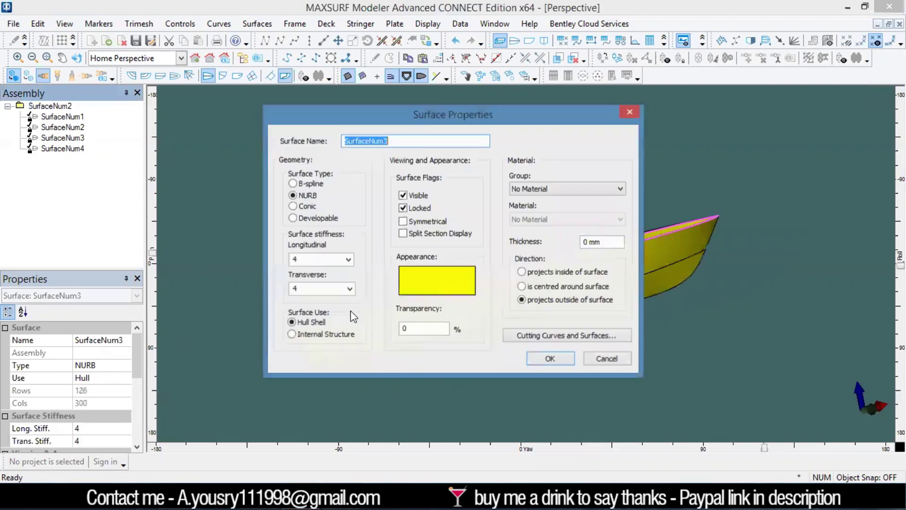
click(421, 222)
click(549, 359)
double_click(62, 148)
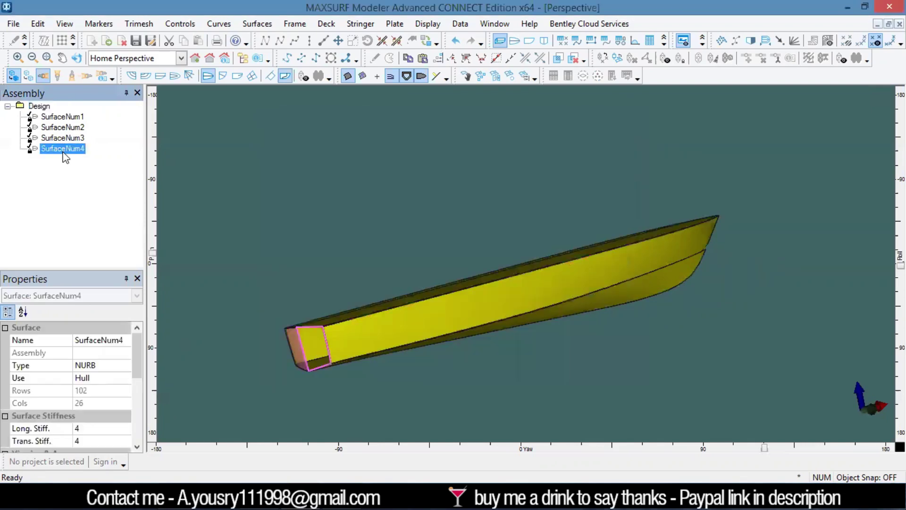
click(422, 221)
click(559, 357)
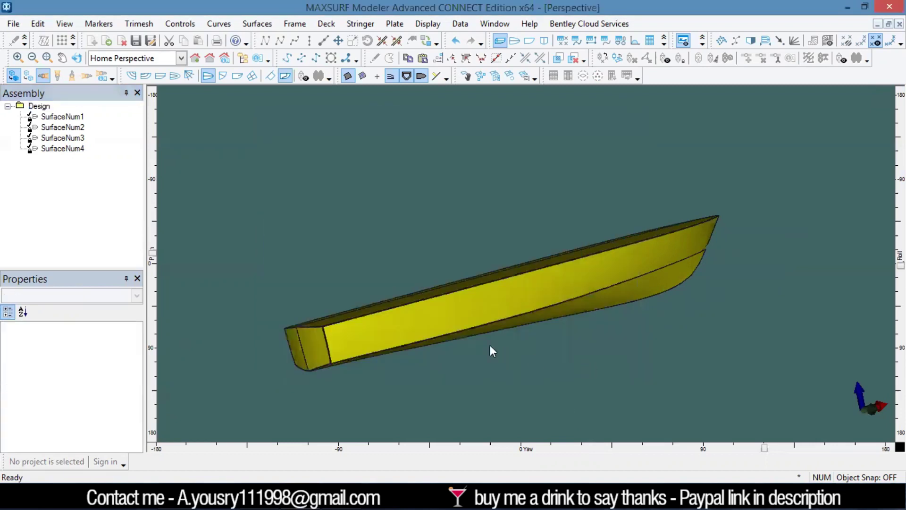
middle_drag(562, 312, 734, 250)
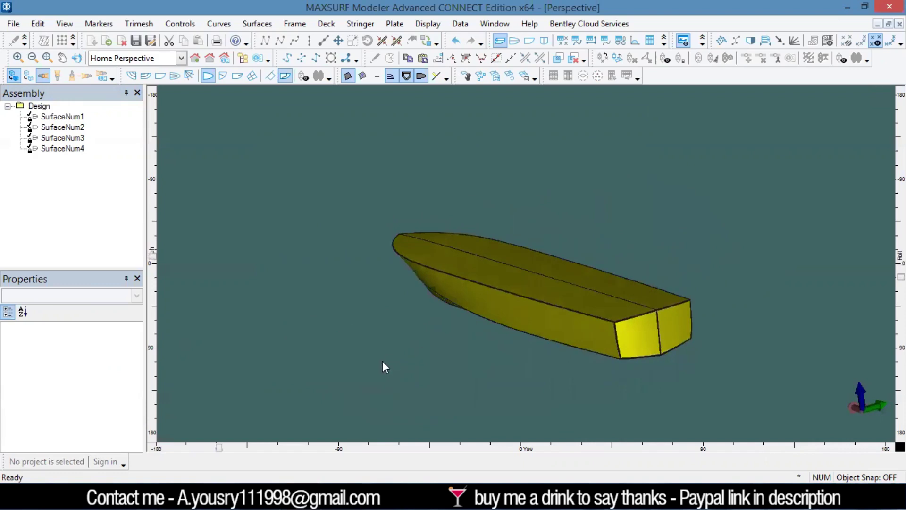
middle_drag(384, 368, 540, 303)
middle_drag(381, 320, 289, 372)
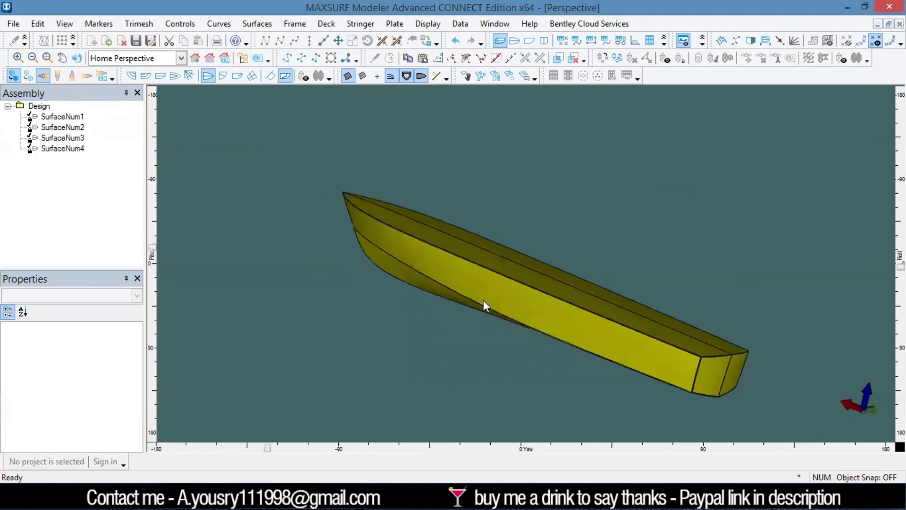
middle_drag(557, 257, 408, 314)
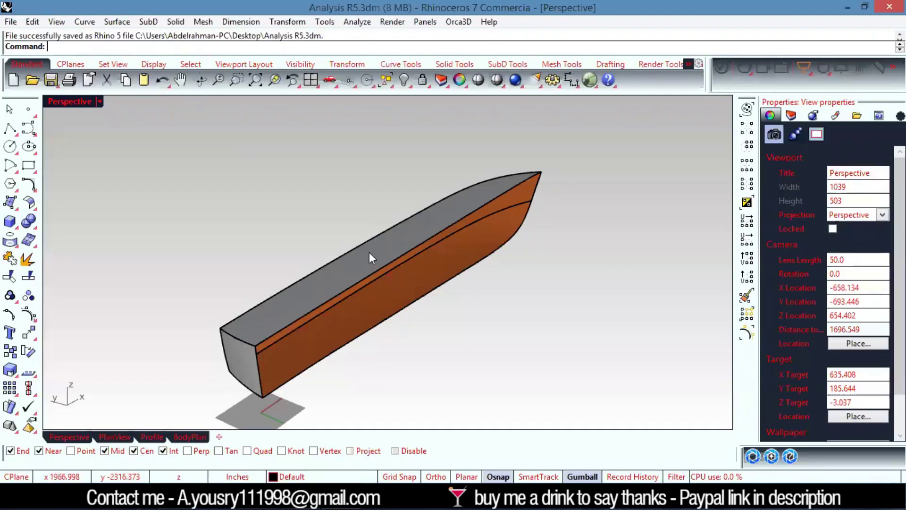
right_drag(369, 252, 398, 279)
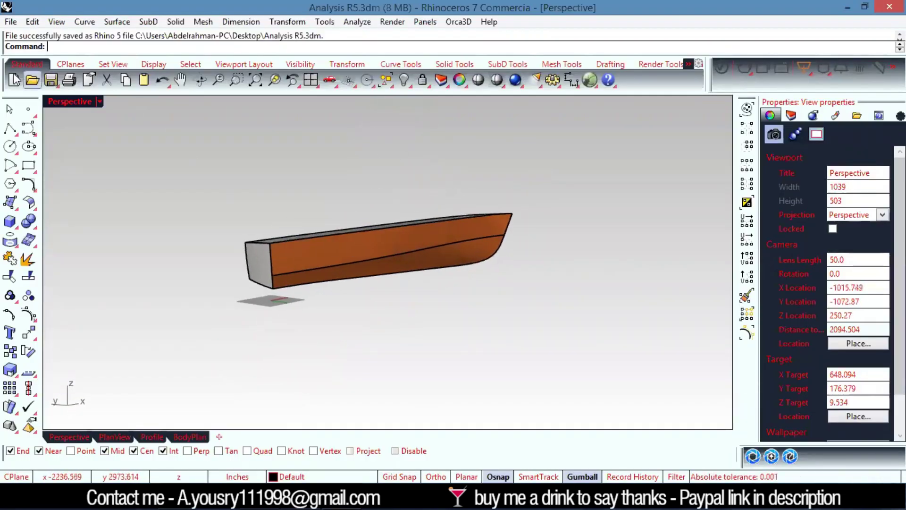
Save the Rhino hull to the Desktop as Analysis R5.igs in IGES format.
right_drag(560, 340, 550, 364)
scroll(347, 323, up, 5)
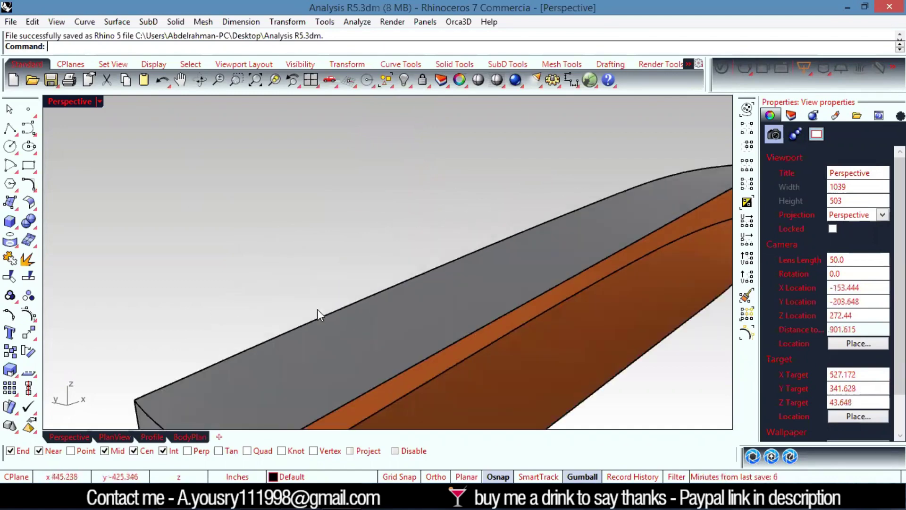
scroll(346, 322, down, 5)
right_drag(465, 335, 446, 332)
click(16, 23)
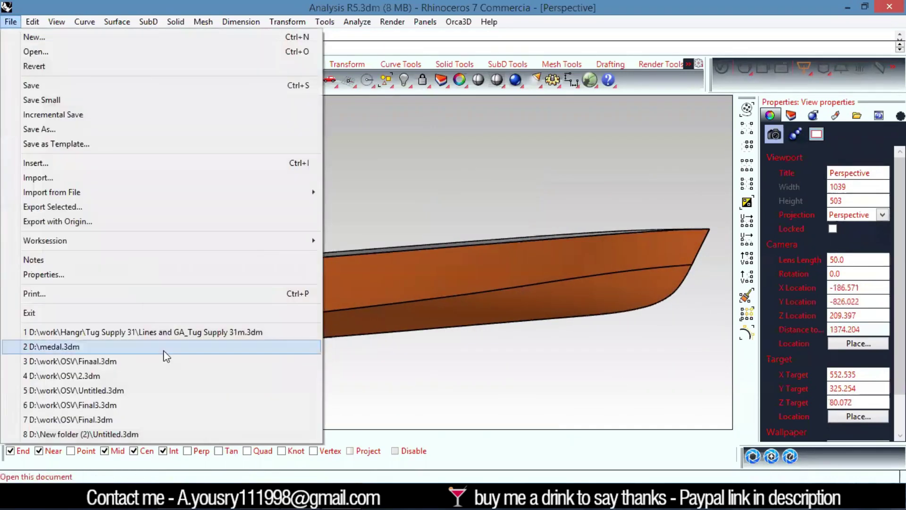
click(87, 128)
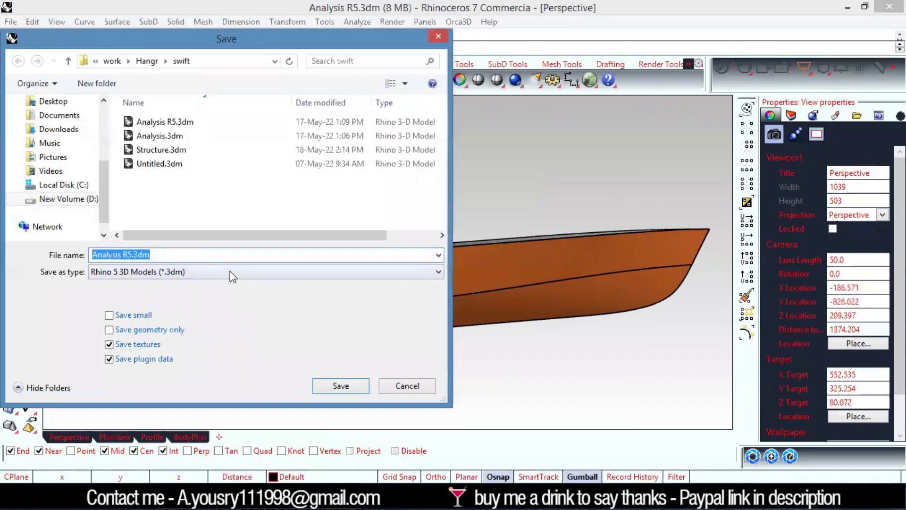
click(228, 271)
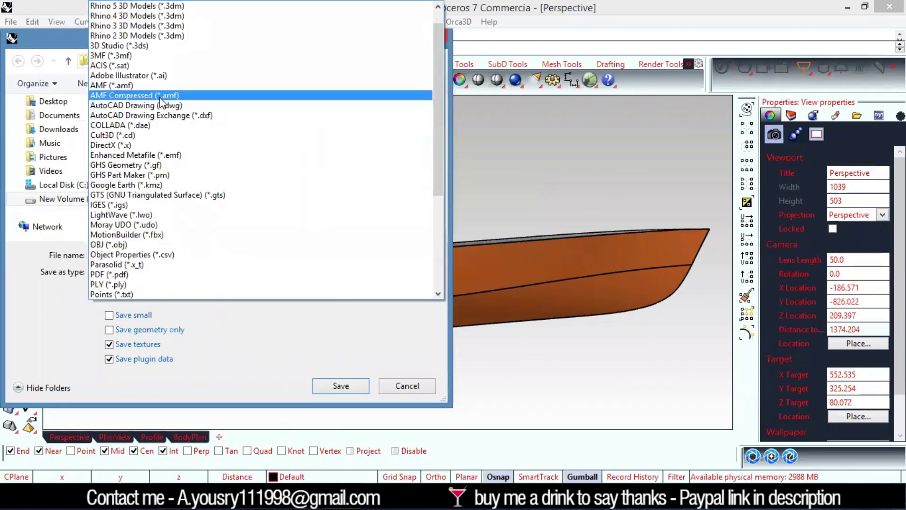
click(134, 203)
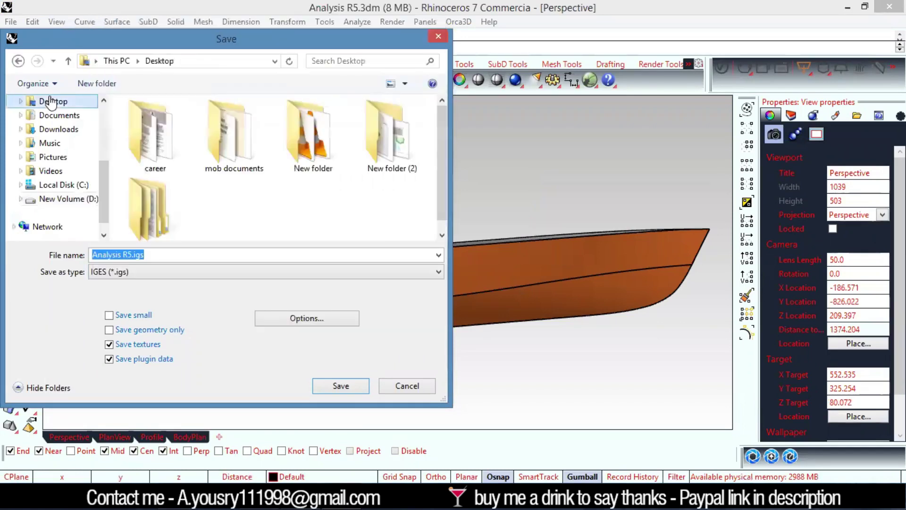
click(341, 386)
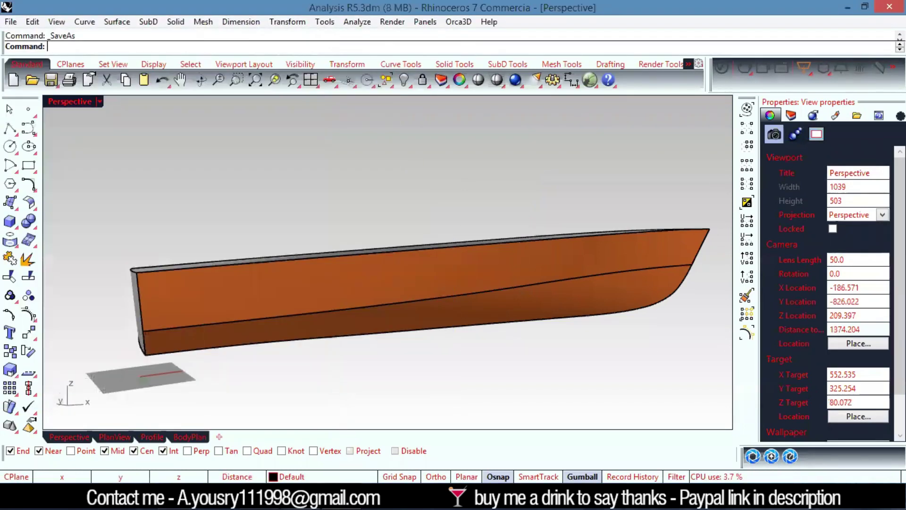
click(340, 429)
key(alt+Tab)
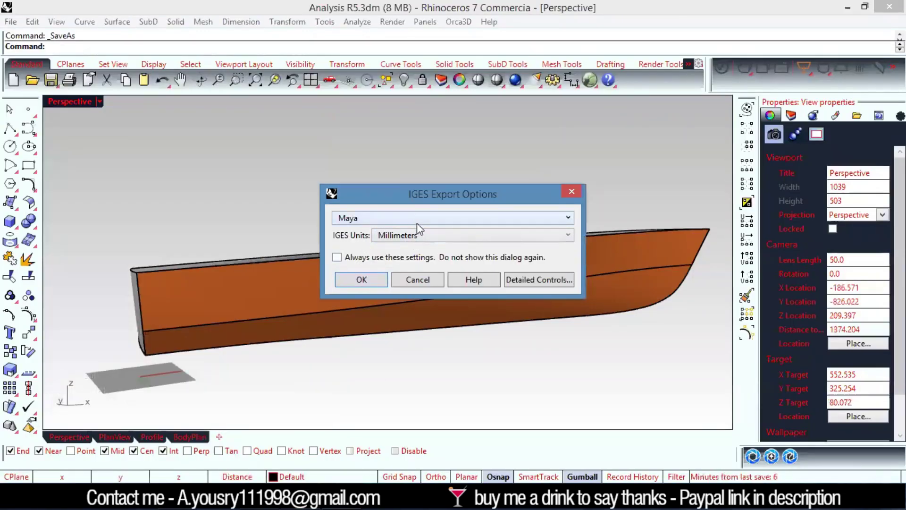
Choose the Maxsurf preset in IGES Export Options and confirm the export.
click(419, 222)
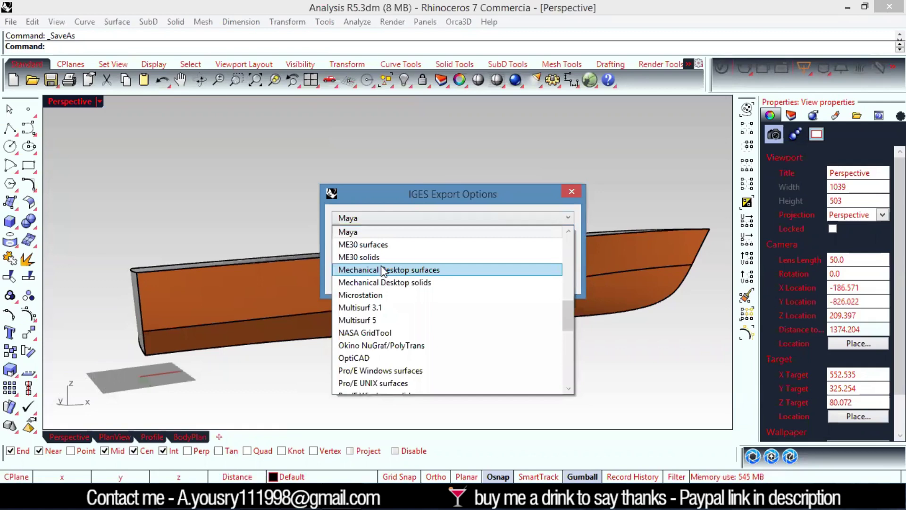
scroll(383, 309, up, 1)
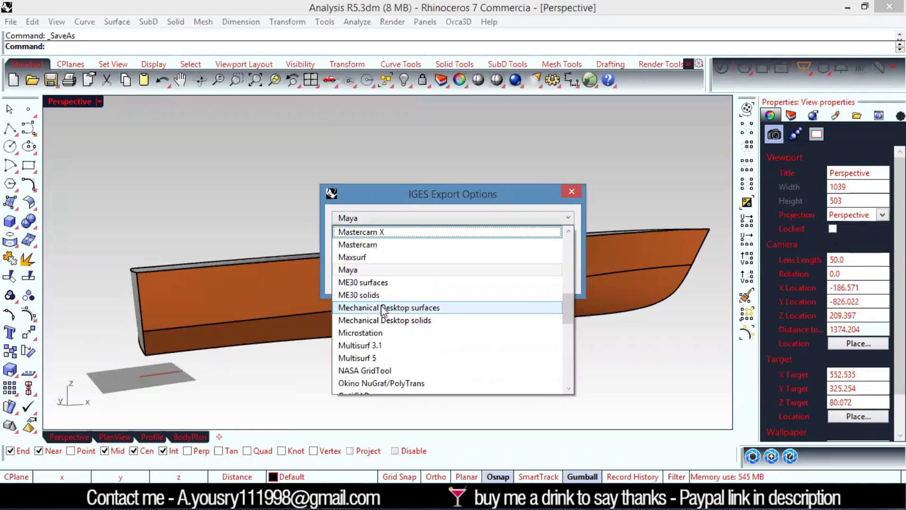
click(388, 259)
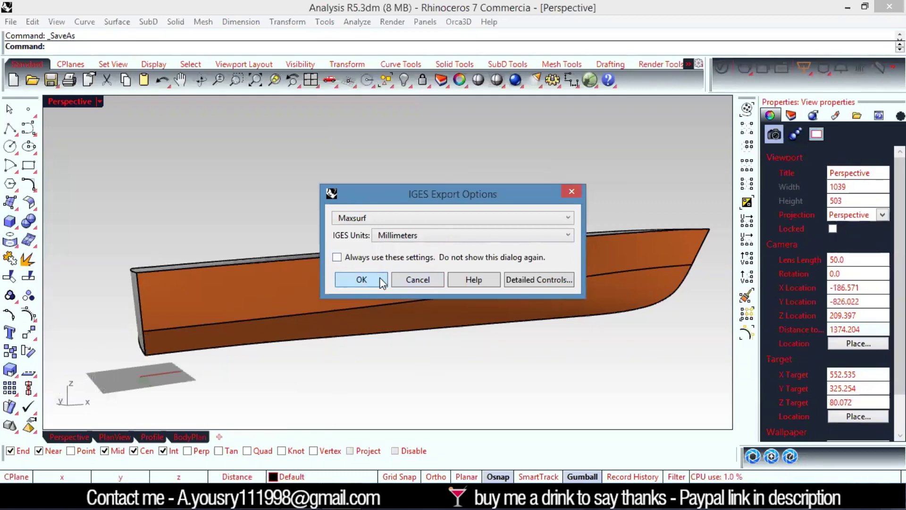
click(362, 280)
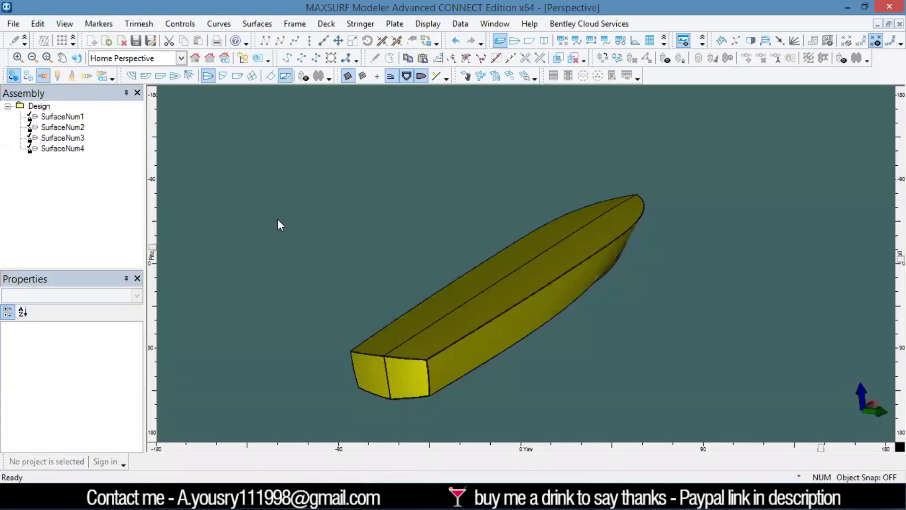
click(14, 24)
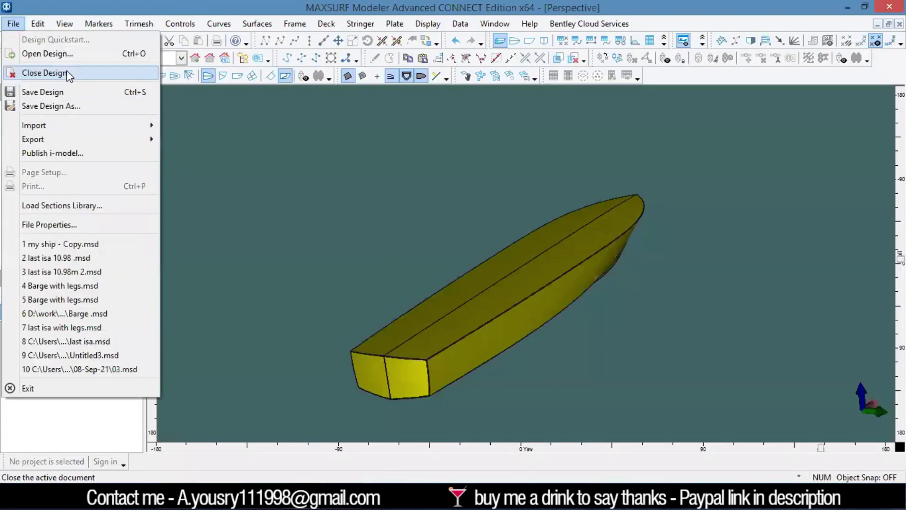
click(47, 53)
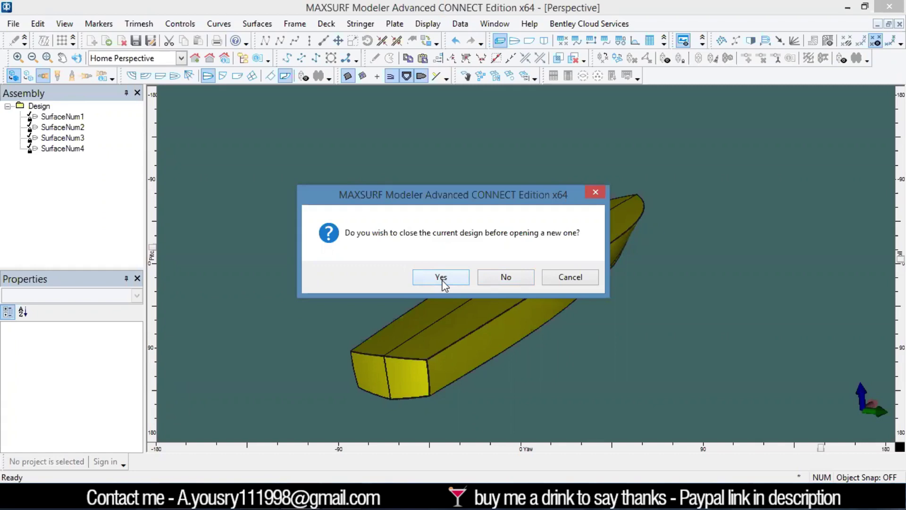
click(508, 277)
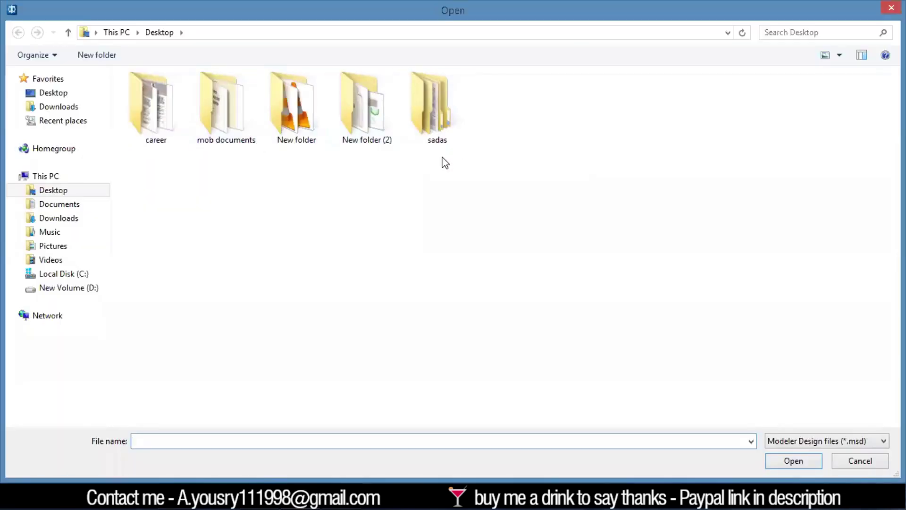
click(53, 93)
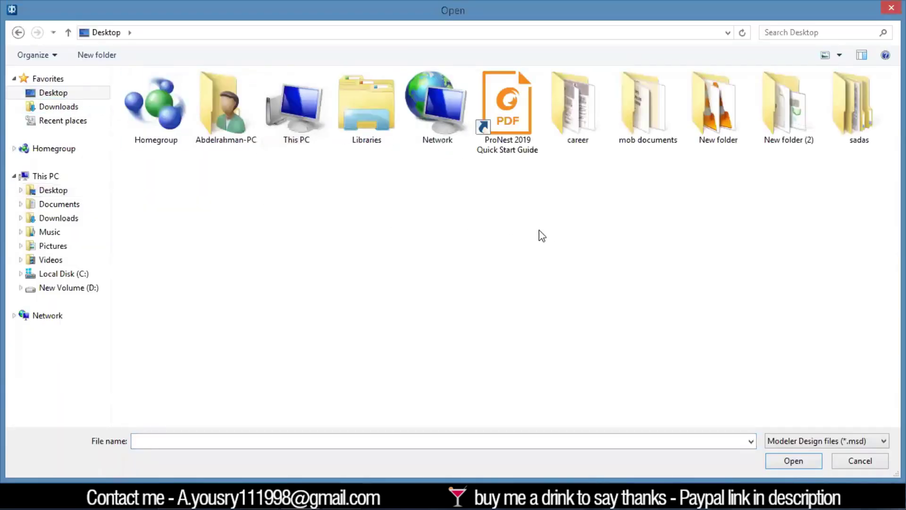
click(877, 440)
click(797, 427)
Cancel opening another design and import Analysis R5.igs as IGES surfaces into the current design.
click(845, 461)
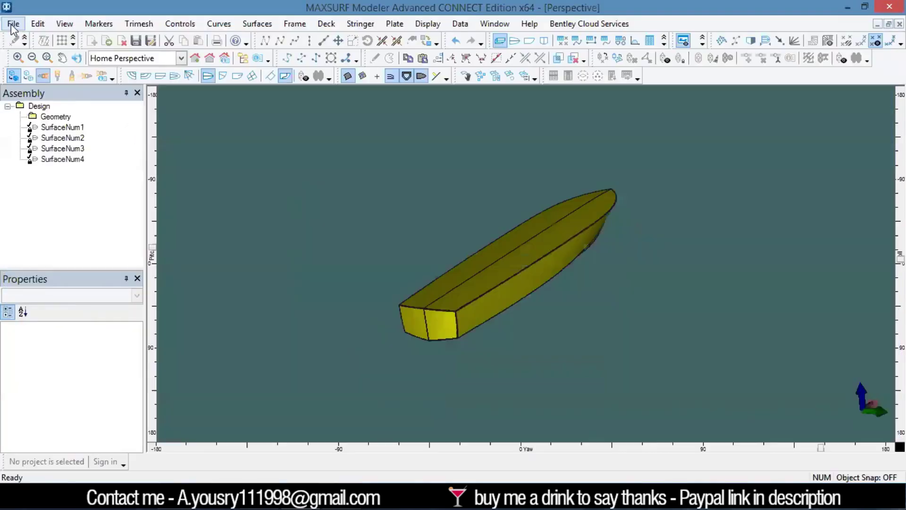
click(13, 24)
mouse_move(109, 129)
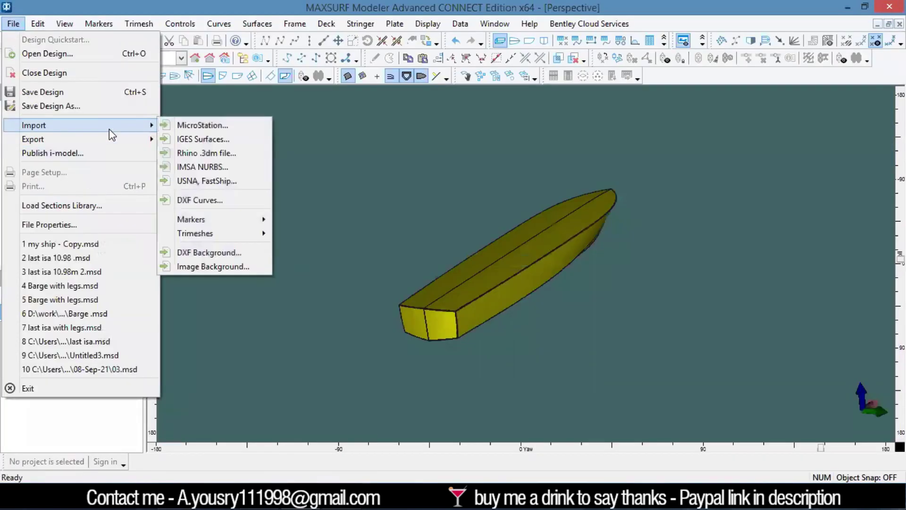
click(233, 125)
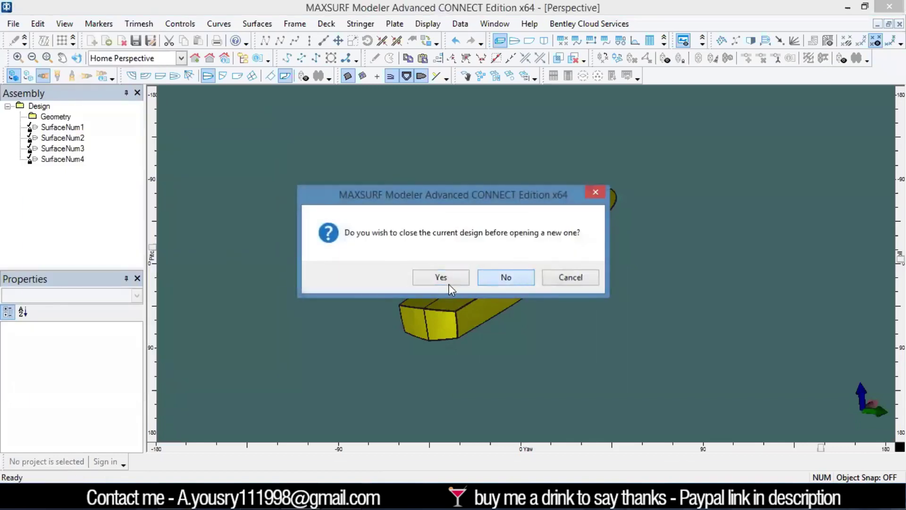
click(515, 280)
click(528, 144)
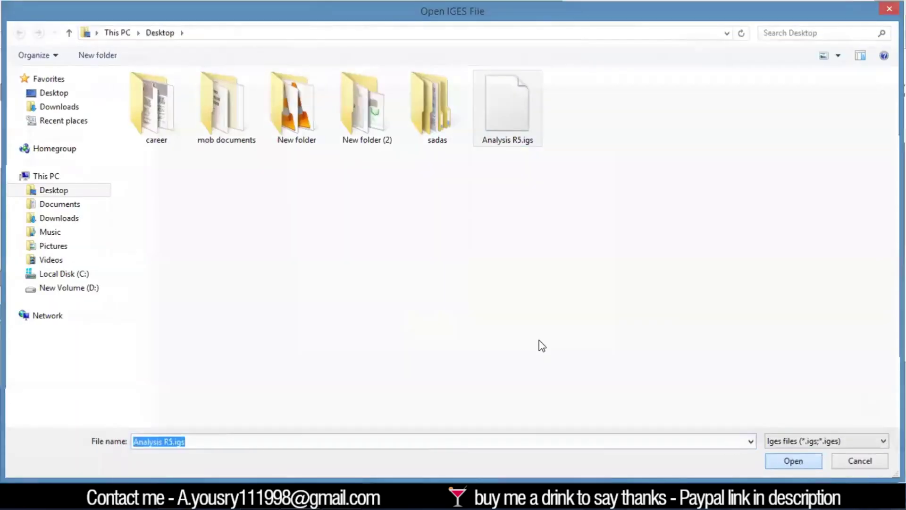
click(801, 461)
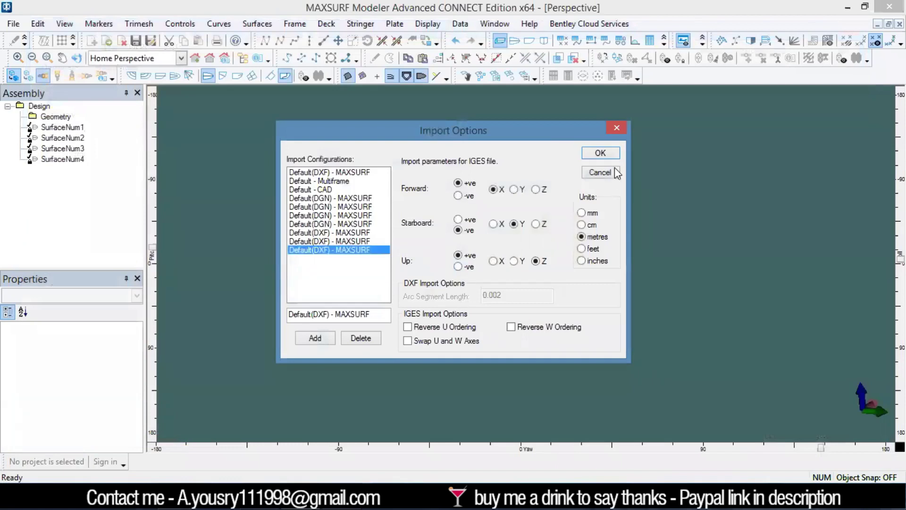
click(600, 153)
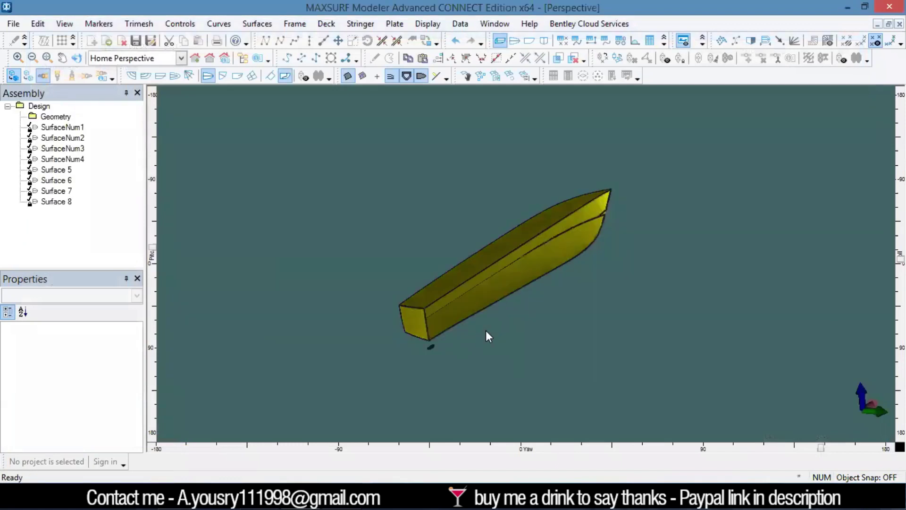
Remove Surfaces 5 to 8 from the design, zooming around the hull to check.
scroll(463, 332, up, 5)
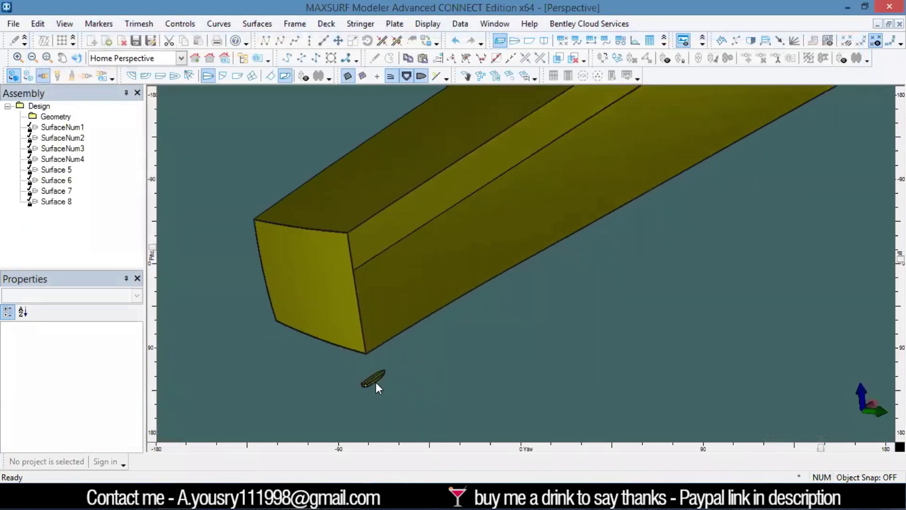
scroll(375, 381, down, 5)
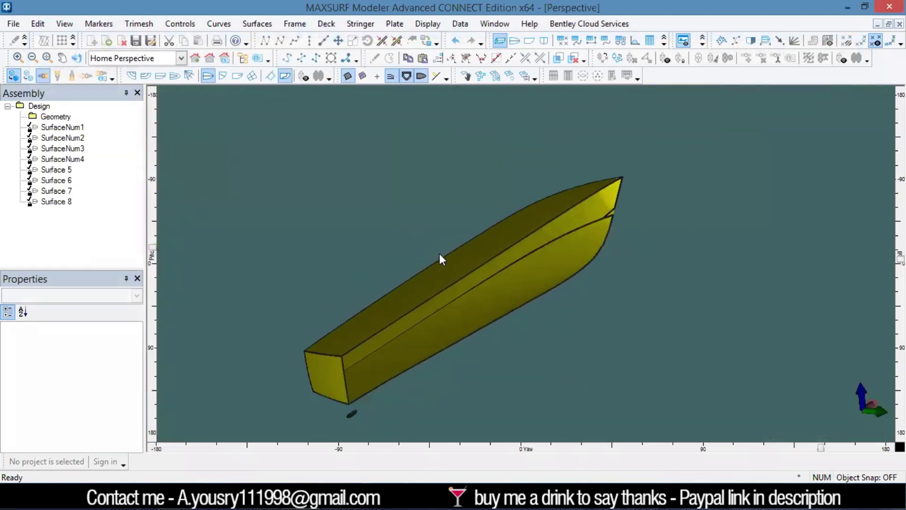
middle_drag(480, 294, 521, 364)
scroll(519, 359, down, 2)
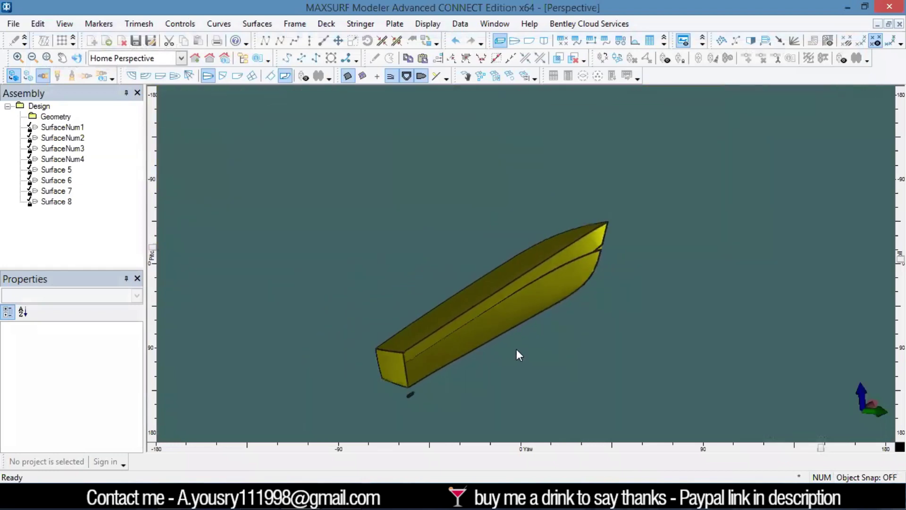
scroll(516, 343, up, 3)
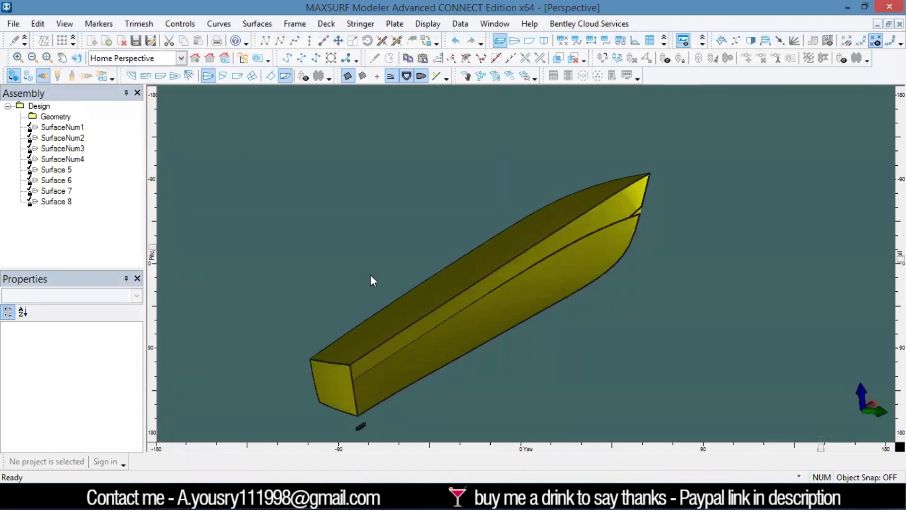
scroll(632, 206, up, 3)
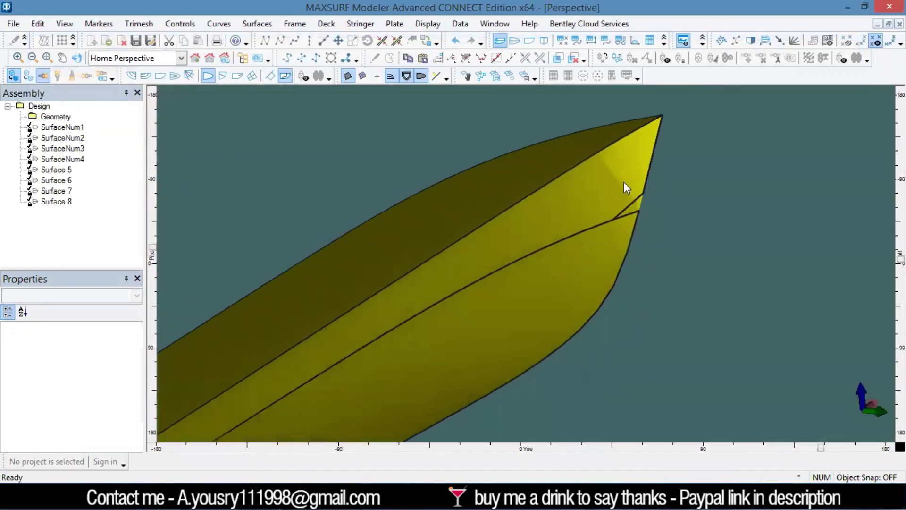
scroll(615, 210, down, 4)
scroll(382, 358, up, 3)
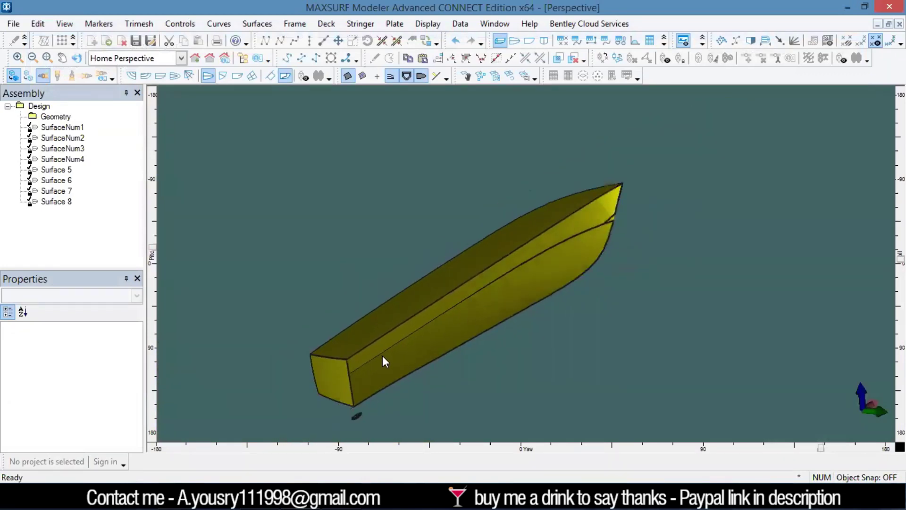
scroll(382, 359, down, 4)
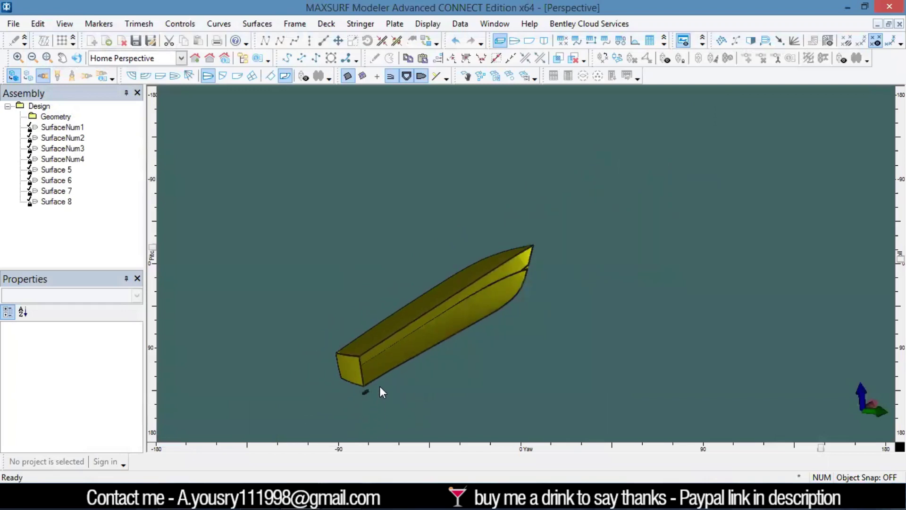
scroll(514, 288, up, 3)
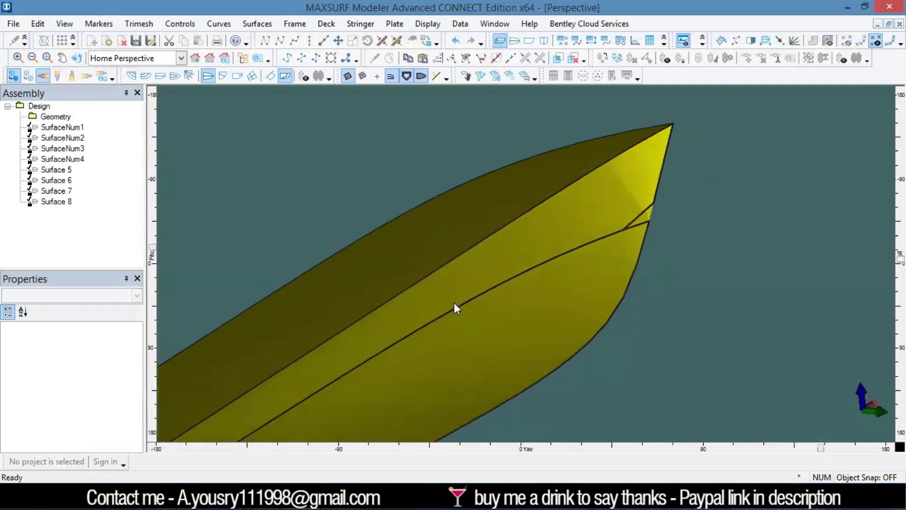
scroll(455, 306, down, 1)
scroll(455, 306, down, 2)
key(ctrl+z)
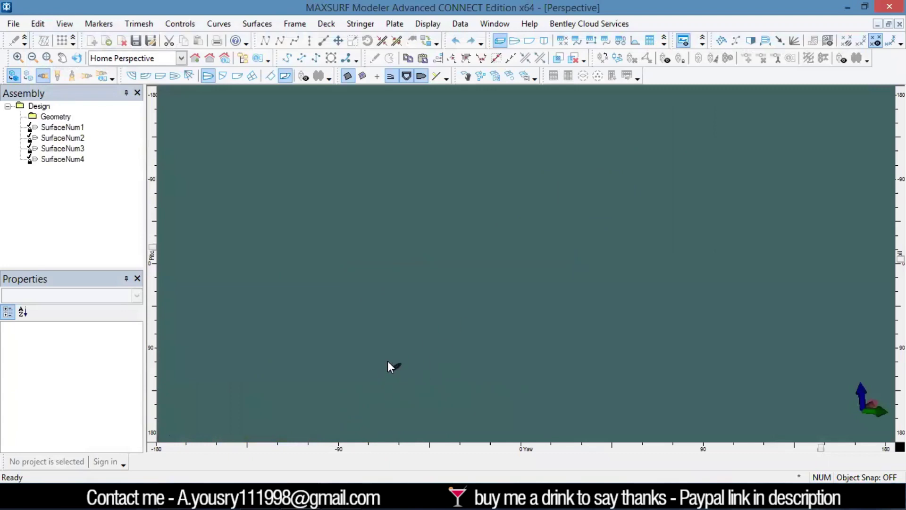
scroll(404, 381, up, 3)
scroll(426, 355, down, 1)
scroll(441, 288, down, 2)
scroll(421, 370, up, 2)
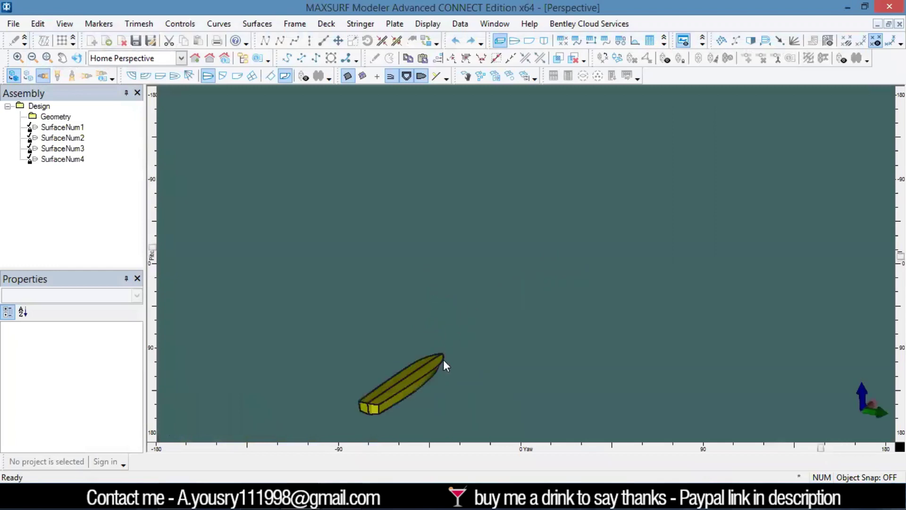
scroll(409, 407, up, 1)
scroll(405, 401, up, 1)
scroll(403, 398, up, 1)
scroll(403, 398, down, 1)
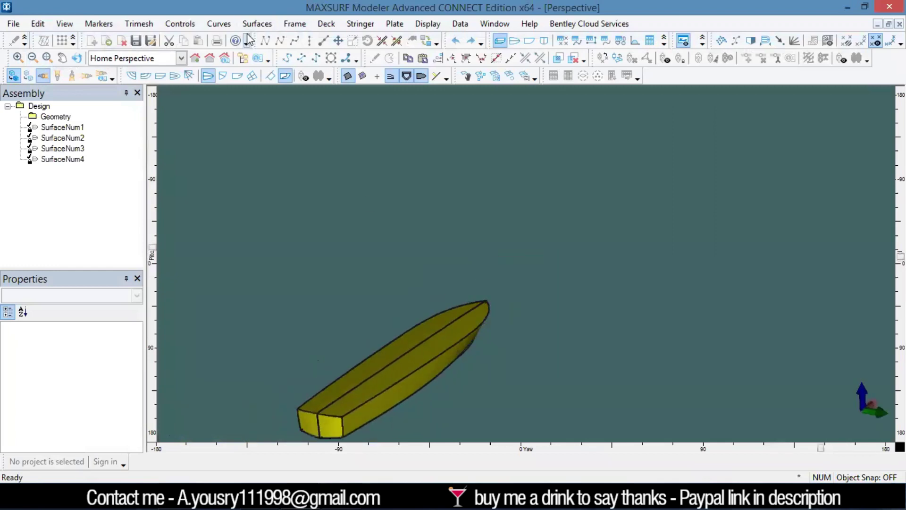
Confirm the design units as metres and tonnes in Data > Units.
click(472, 23)
click(481, 40)
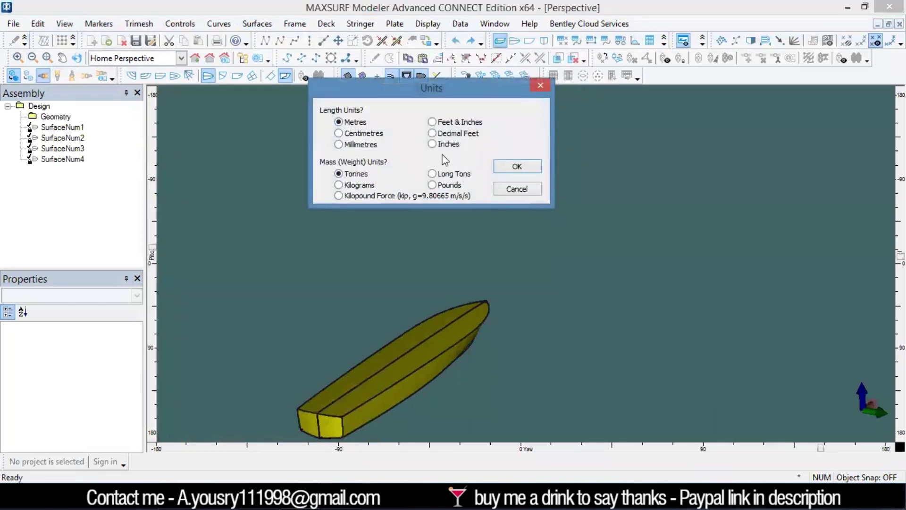
click(510, 170)
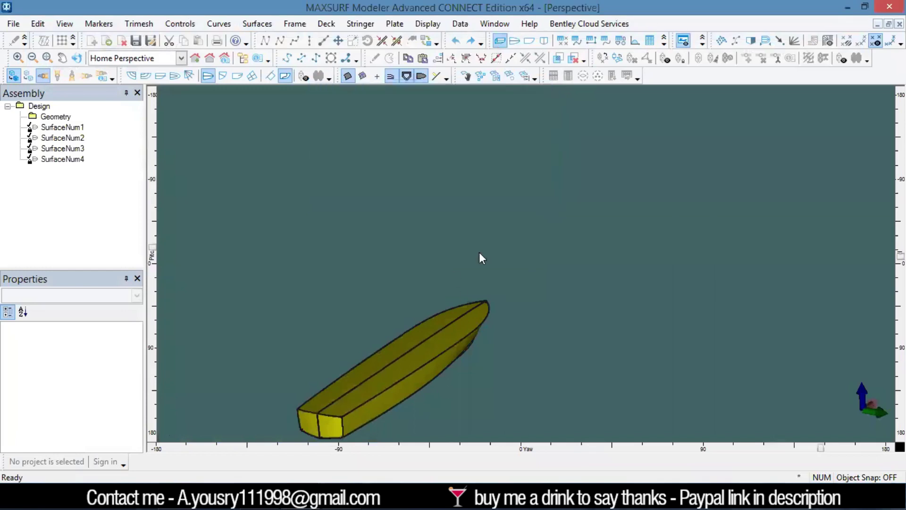
Switch to the Profile view and zoom in on the hull's side outline and baseline.
click(527, 41)
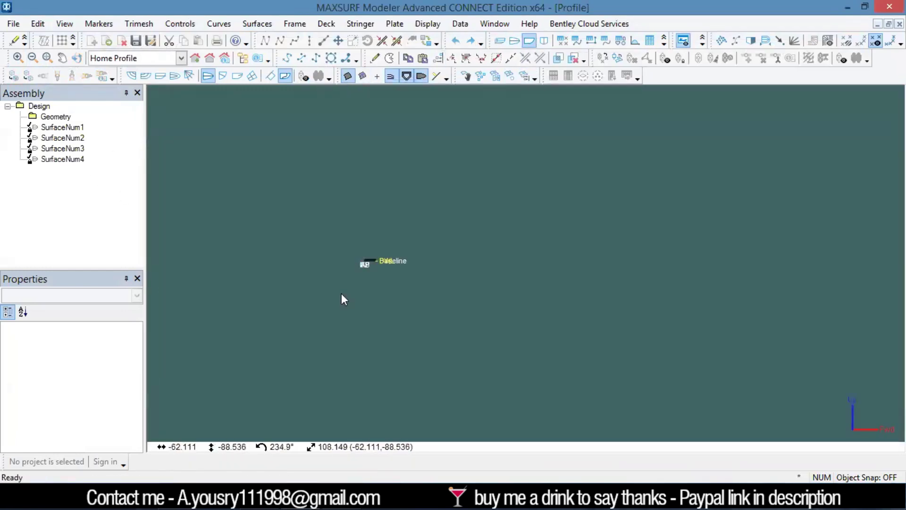
scroll(375, 260, up, 8)
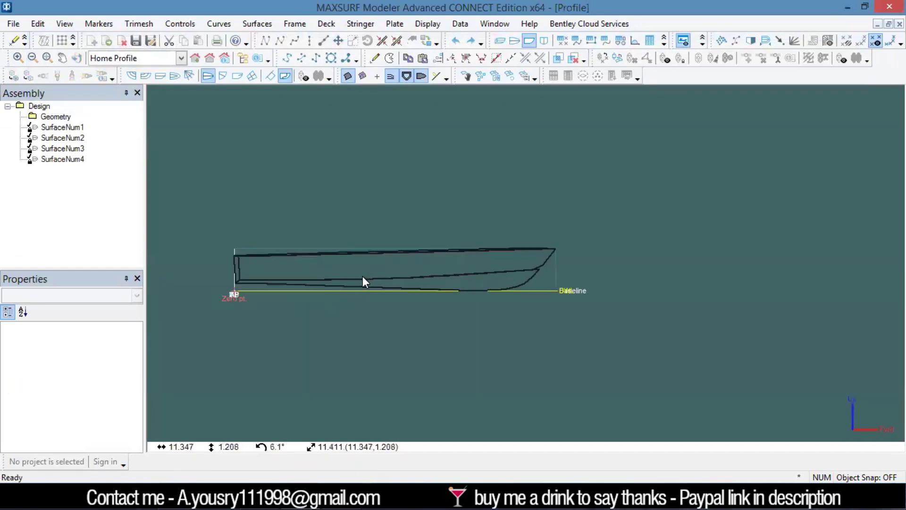
scroll(330, 265, up, 3)
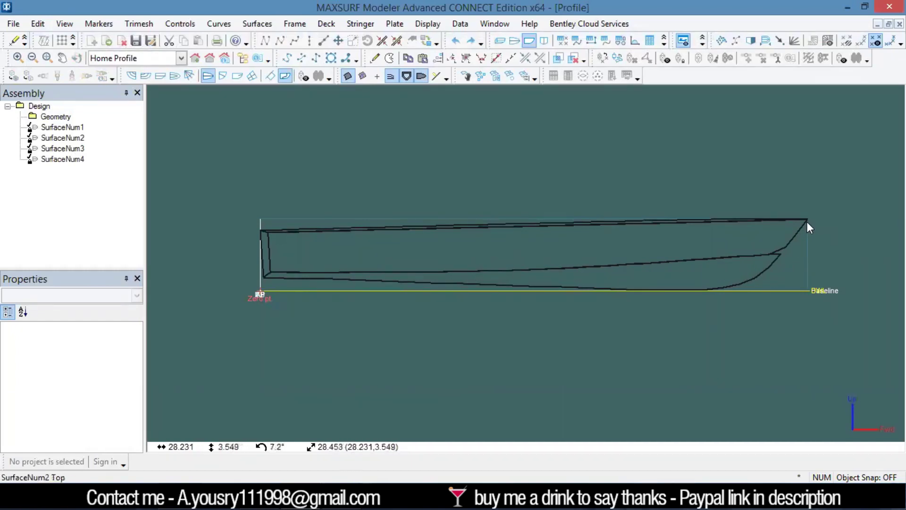
scroll(530, 245, down, 1)
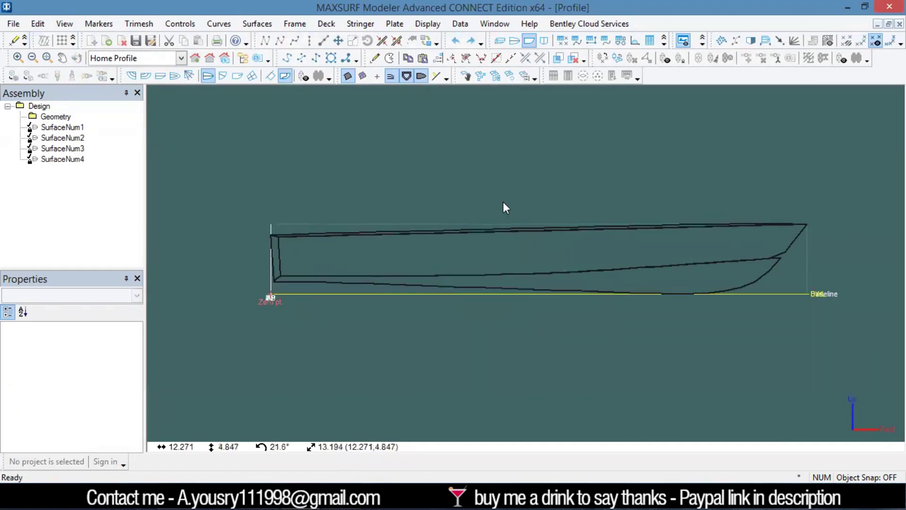
scroll(503, 202, up, 1)
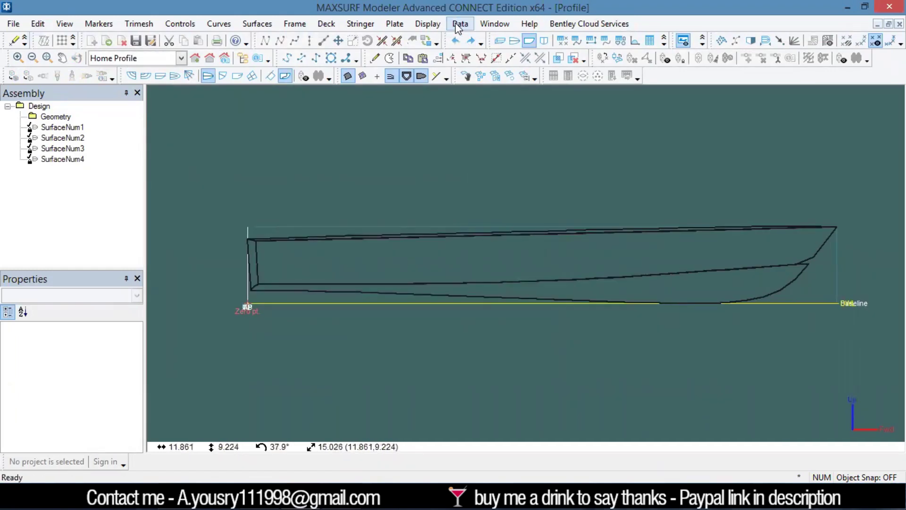
In Frame of Reference, find the baseline and set AP/FP to the DWL ends (0.147 m, 26.034 m).
click(427, 24)
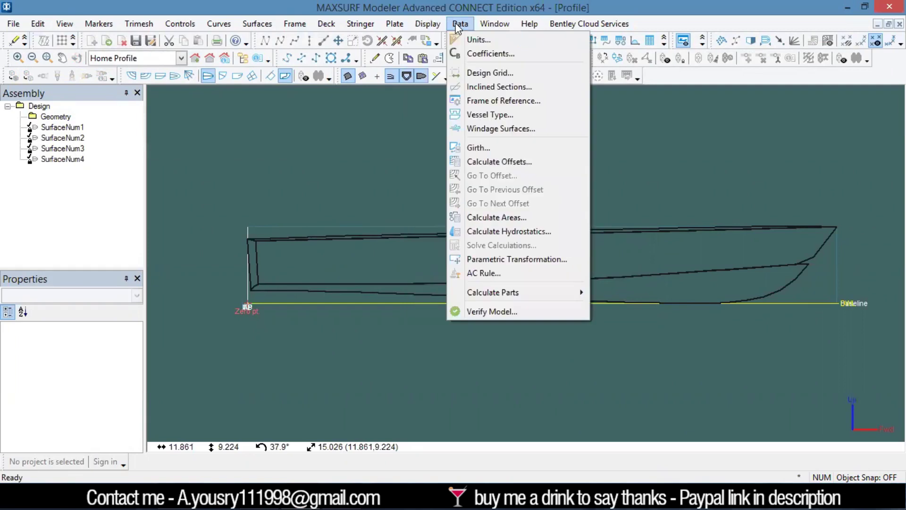
click(496, 100)
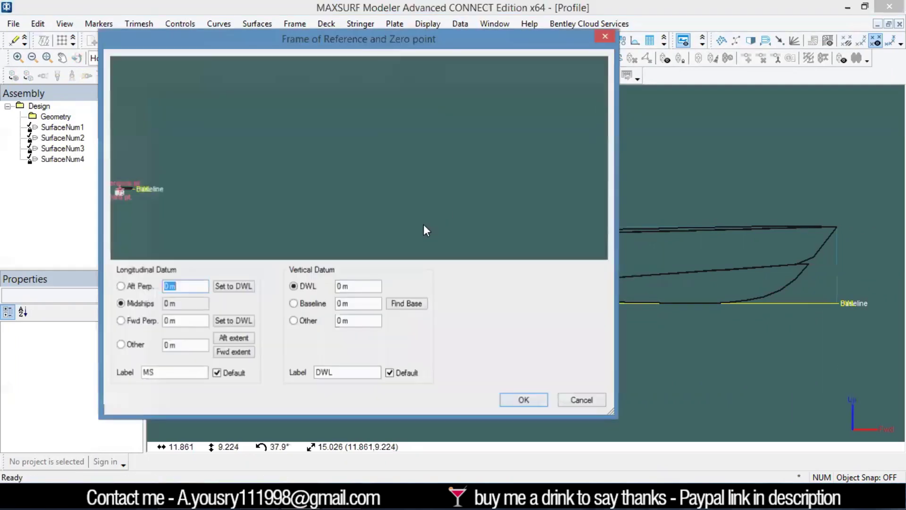
scroll(293, 170, up, 3)
middle_drag(293, 170, 481, 182)
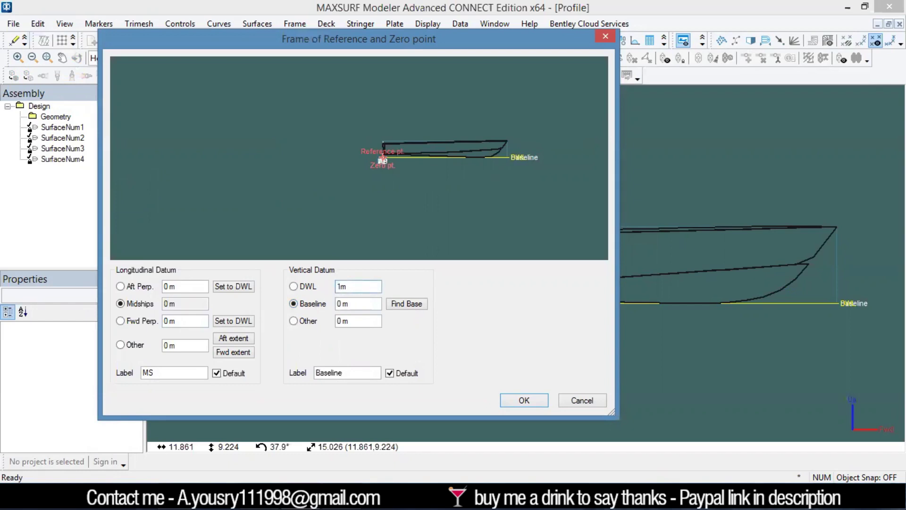
click(408, 306)
click(218, 289)
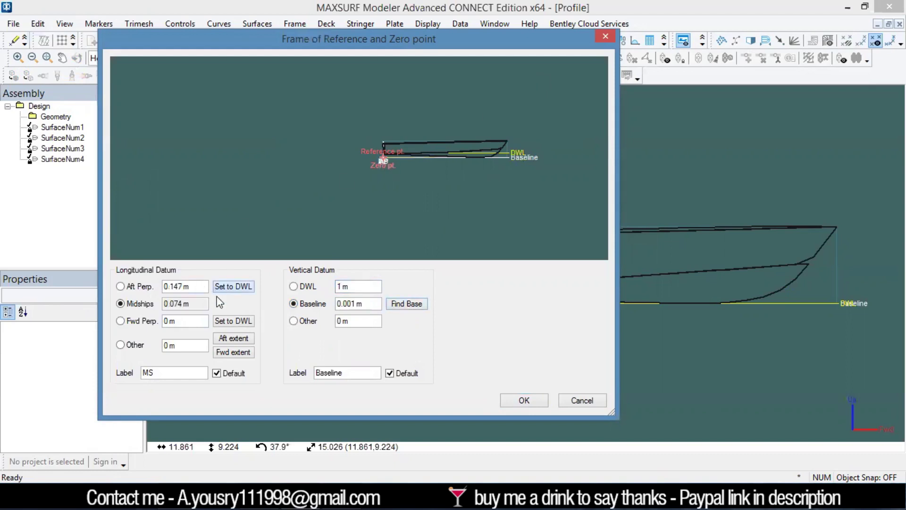
click(233, 322)
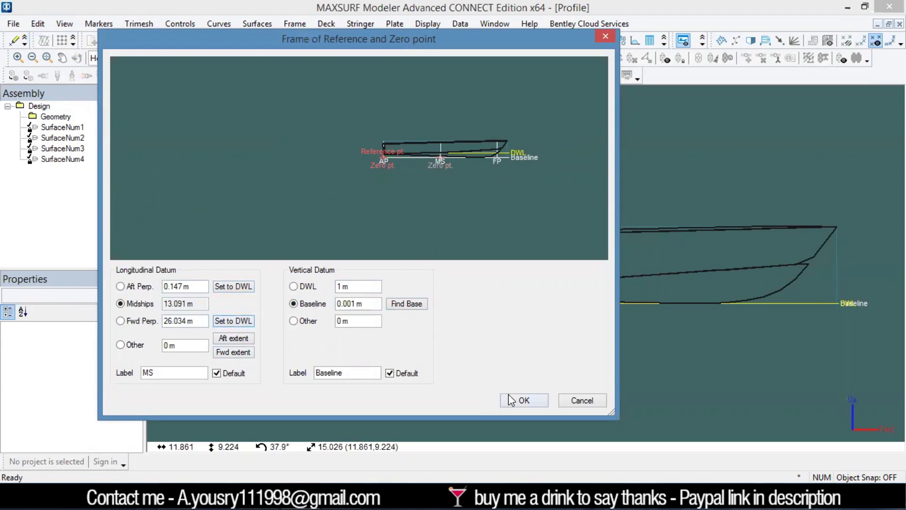
click(525, 400)
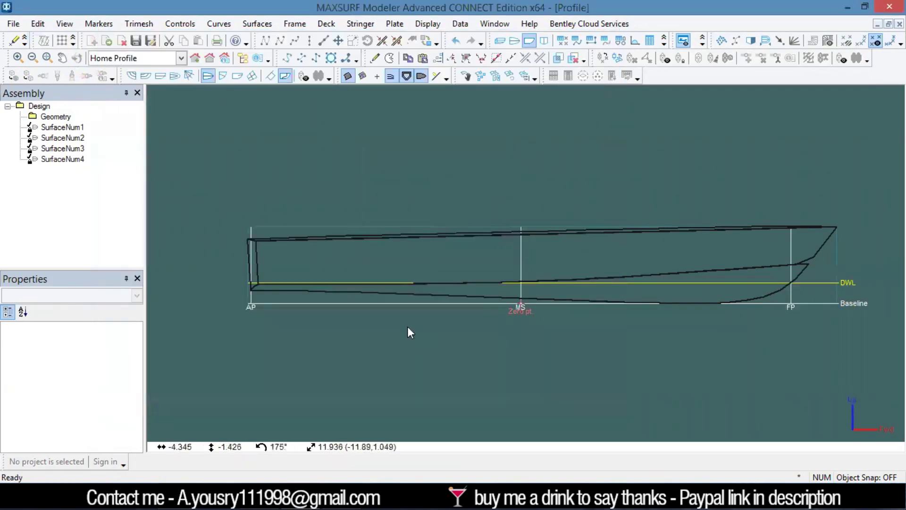
scroll(293, 260, down, 2)
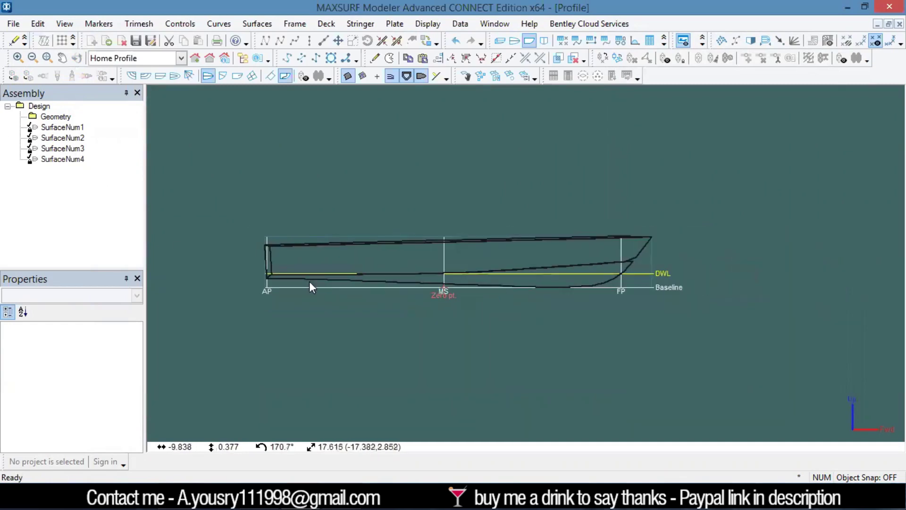
scroll(327, 279, up, 1)
scroll(246, 353, up, 1)
scroll(434, 281, down, 2)
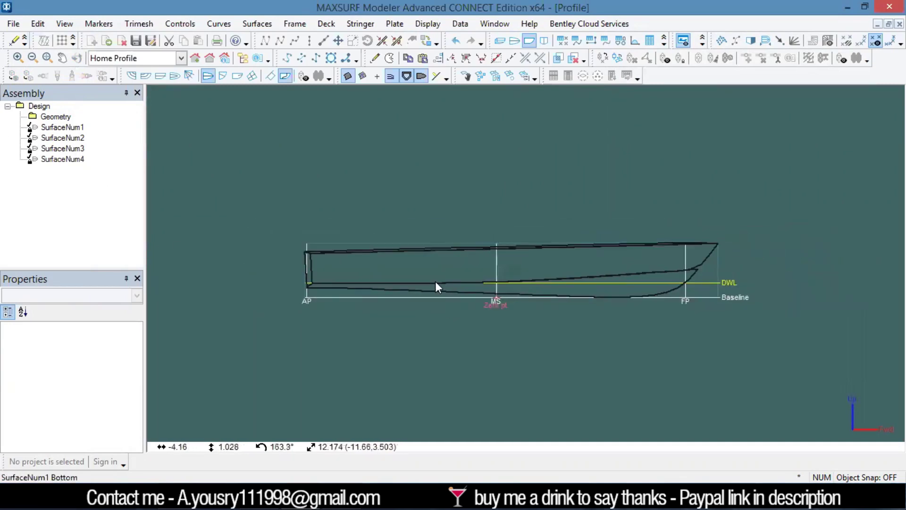
scroll(434, 281, up, 1)
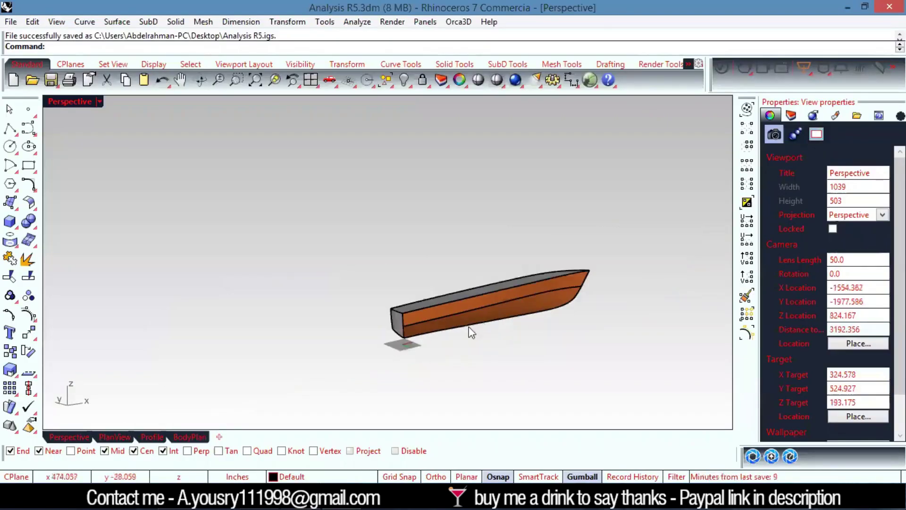
Delete the extra hull side surface.
right_drag(461, 330, 453, 313)
click(494, 304)
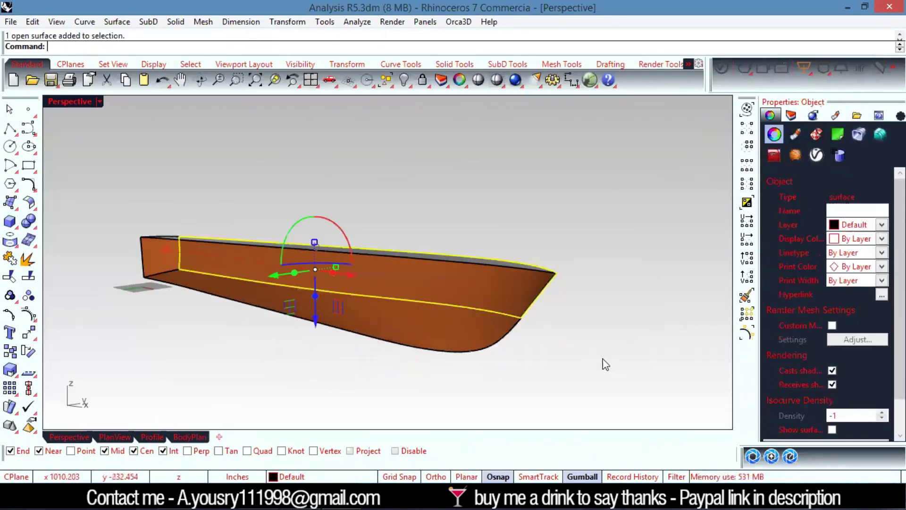
click(607, 361)
key(Delete)
Draw a slanted cutting line across the stern in the full-size profile view.
key(ctrl+Tab)
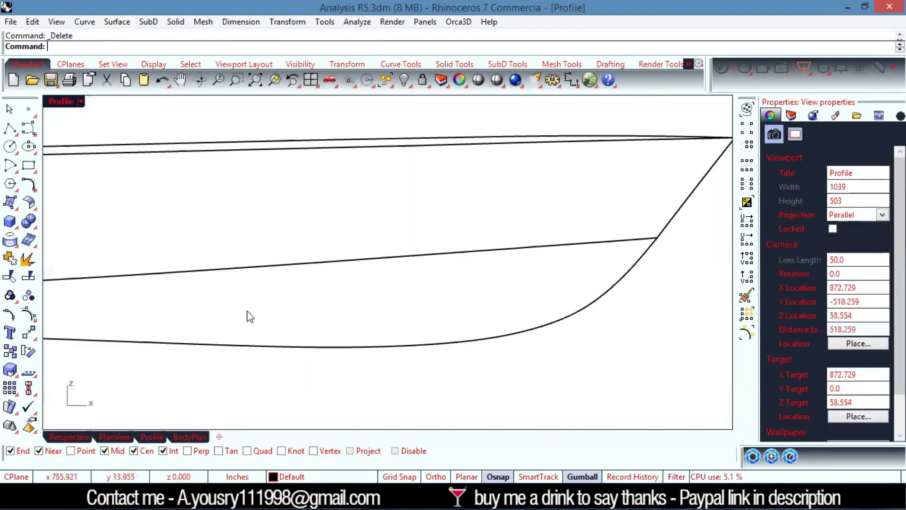
scroll(461, 277, down, 5)
scroll(345, 276, up, 5)
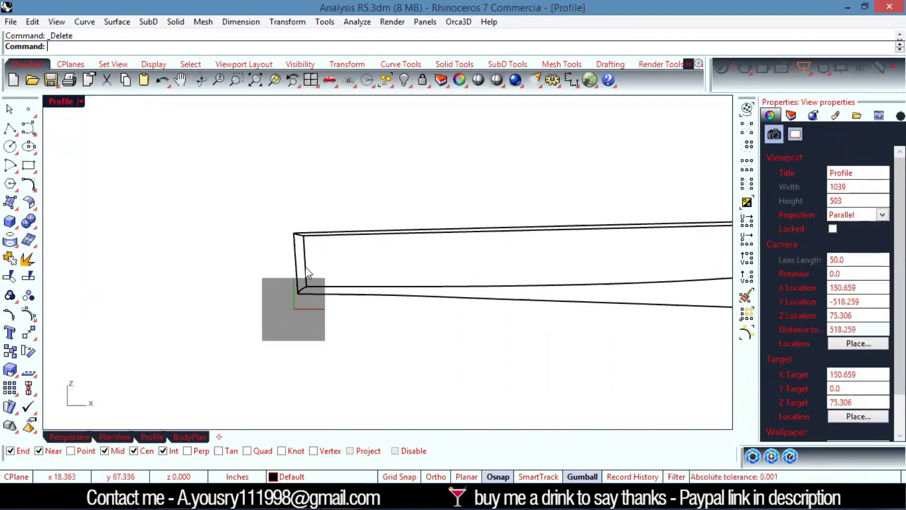
key(Return)
click(351, 201)
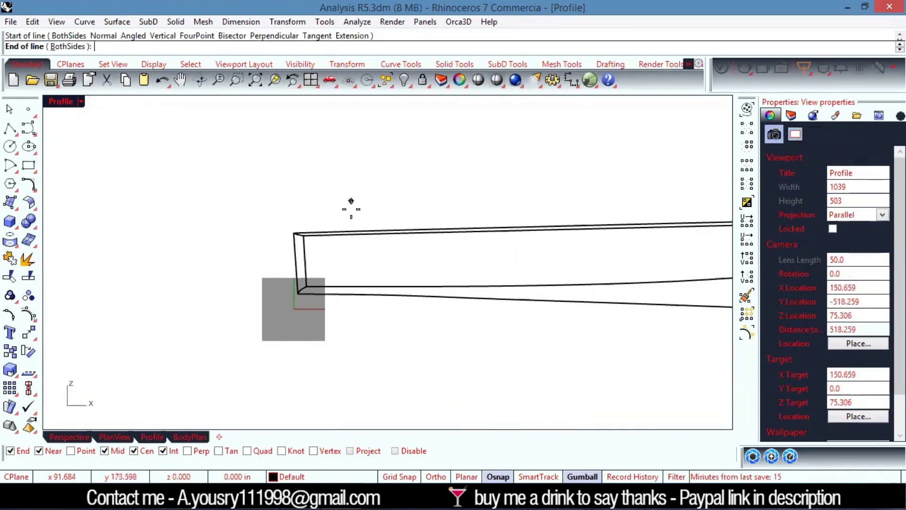
click(304, 323)
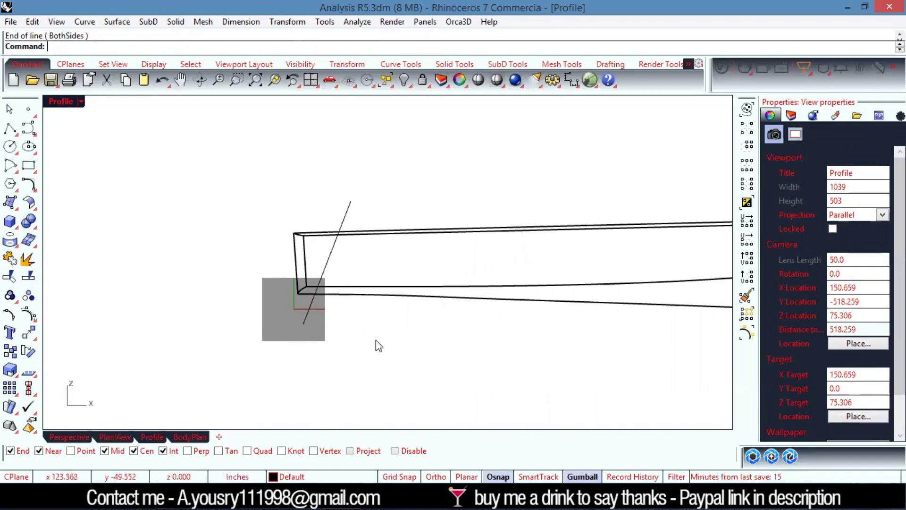
scroll(359, 250, up, 2)
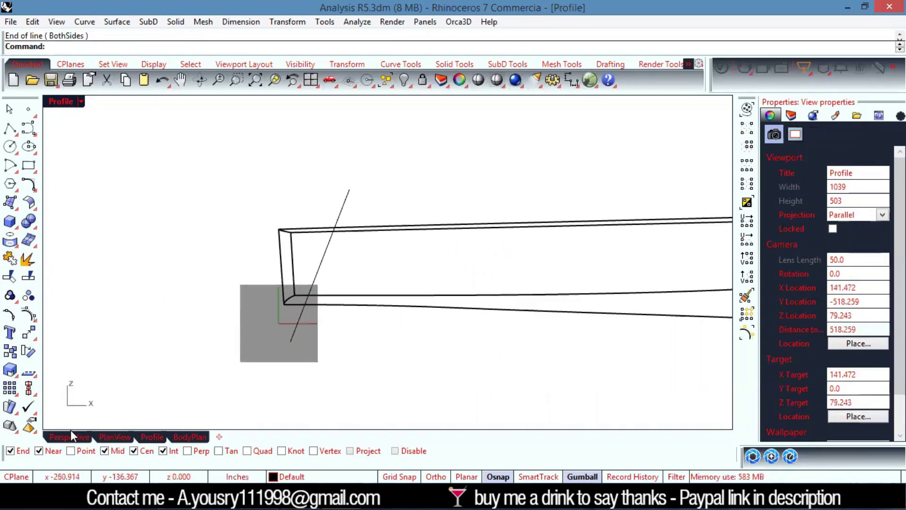
Trim the hull surfaces with the line and delete the cut-off stern piece.
drag(289, 279, 239, 339)
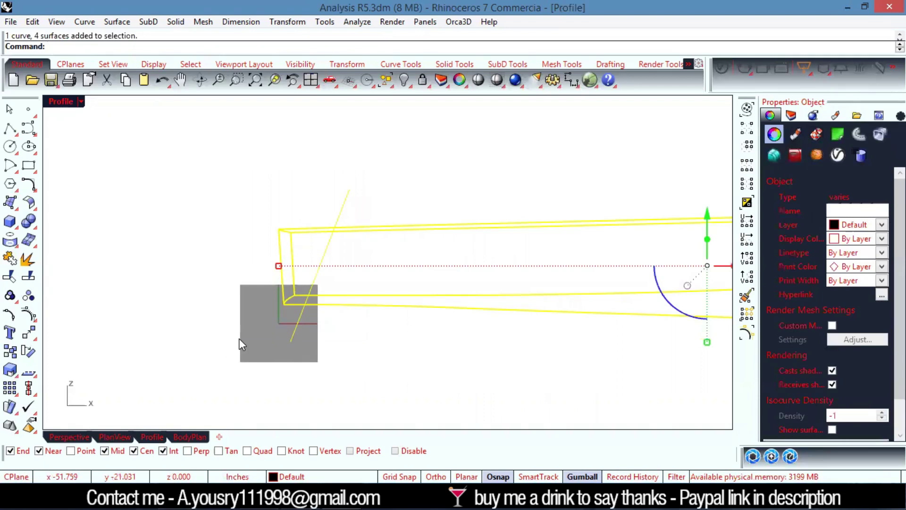
scroll(359, 289, up, 3)
key(ctrl+t)
drag(266, 138, 229, 275)
click(302, 228)
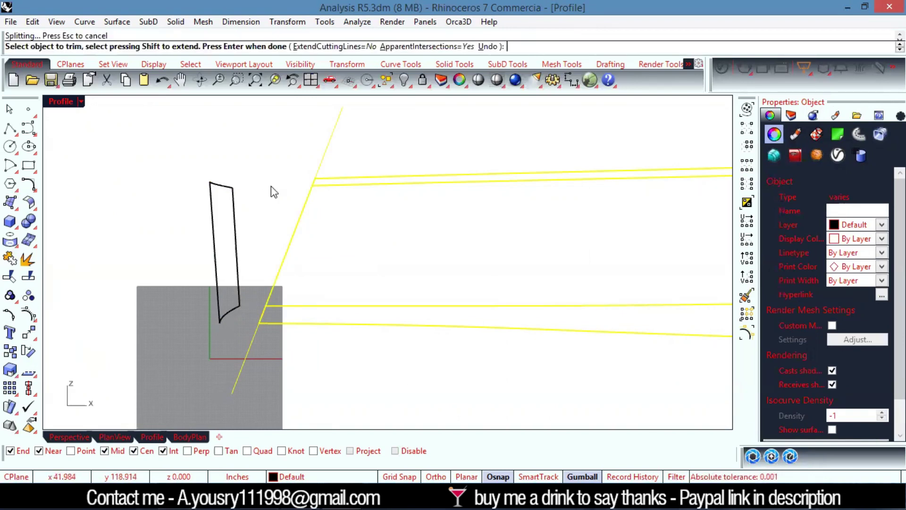
key(Return)
key(Escape)
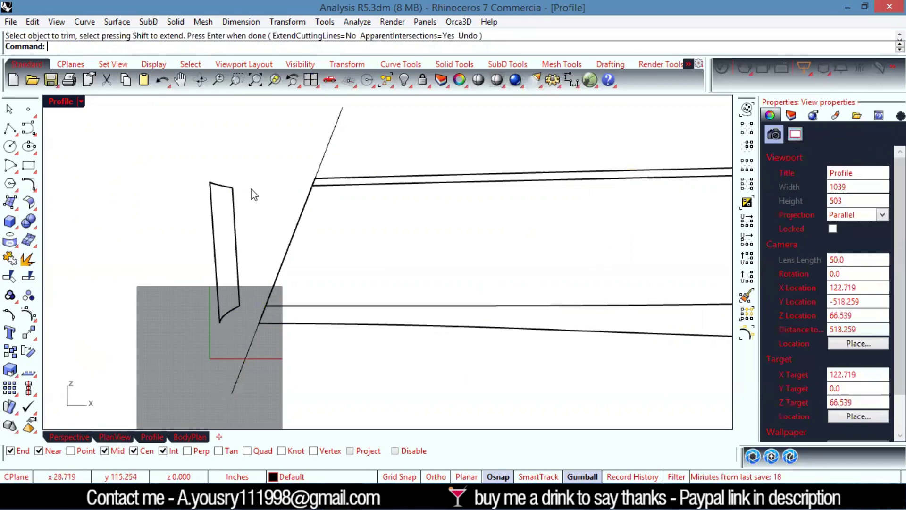
click(206, 220)
key(Delete)
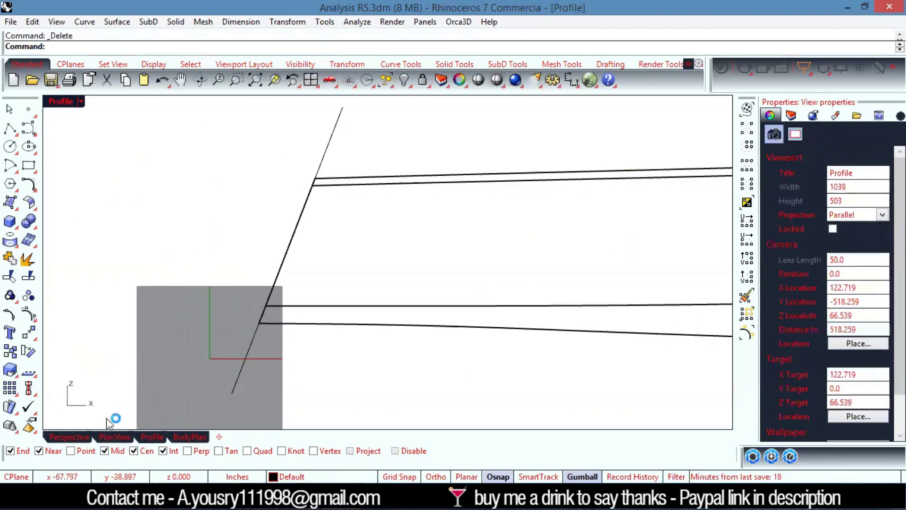
In Perspective, delete the cutting line and the deck surface.
click(70, 436)
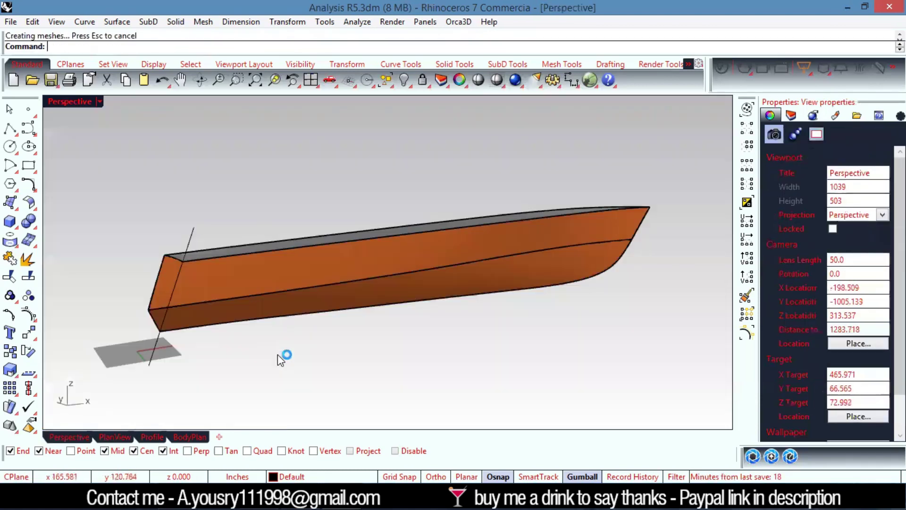
mouse_move(277, 355)
right_down()
mouse_move(216, 302)
mouse_move(302, 355)
mouse_move(202, 307)
mouse_move(330, 298)
mouse_move(404, 334)
right_up()
click(198, 282)
key(Delete)
scroll(440, 257, up, 5)
click(442, 275)
key(Delete)
scroll(364, 192, down, 3)
right_drag(499, 225, 472, 254)
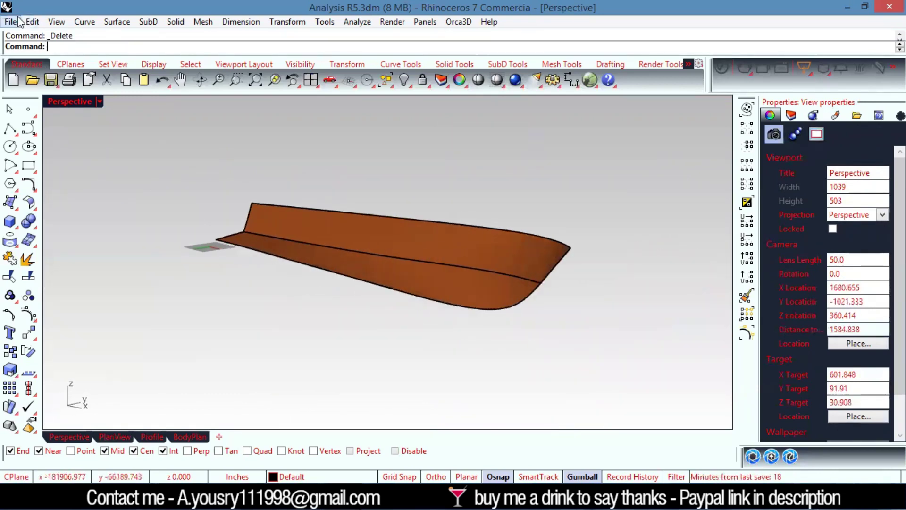
Save the model to the Desktop as Rhino 5 file Analysis2 R5.3dm, overwriting the old one.
click(11, 22)
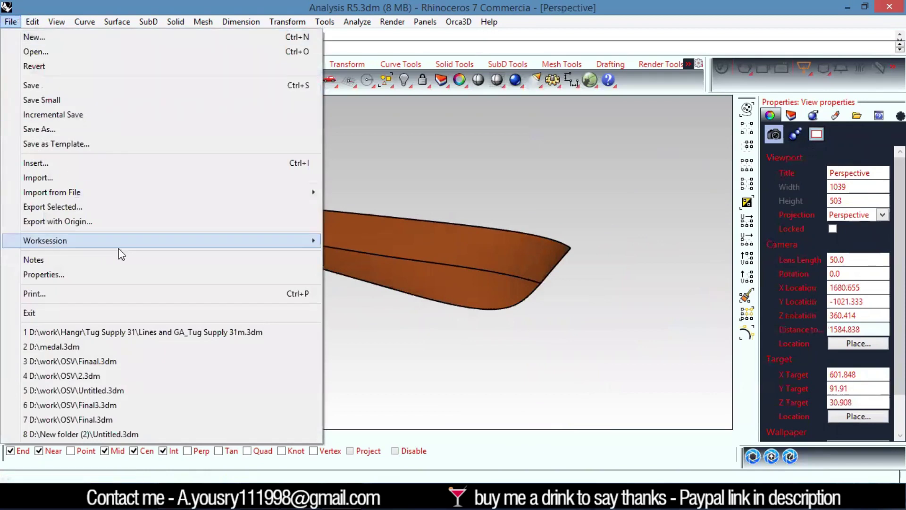
click(95, 129)
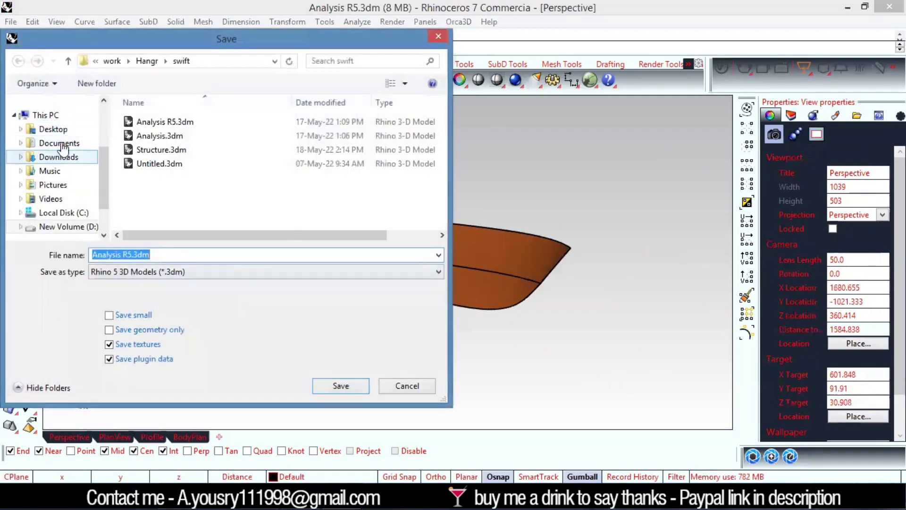
click(53, 128)
click(121, 254)
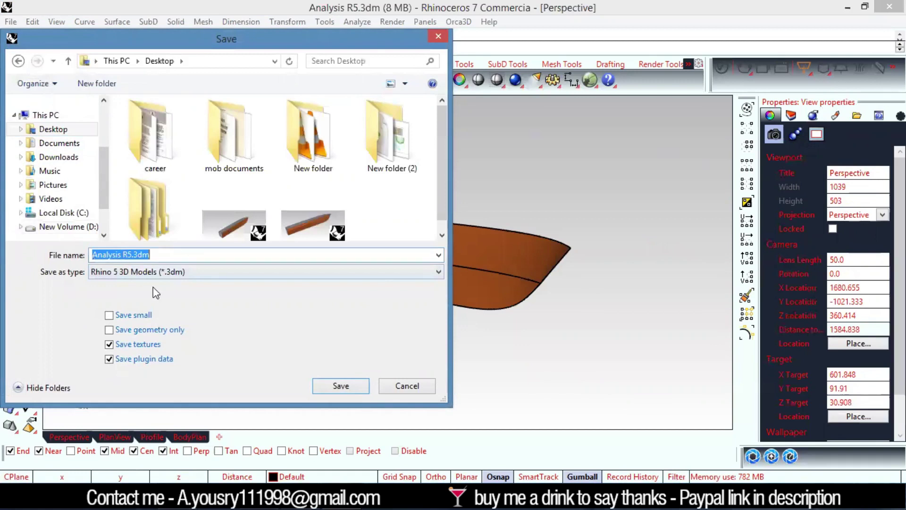
drag(440, 140, 441, 163)
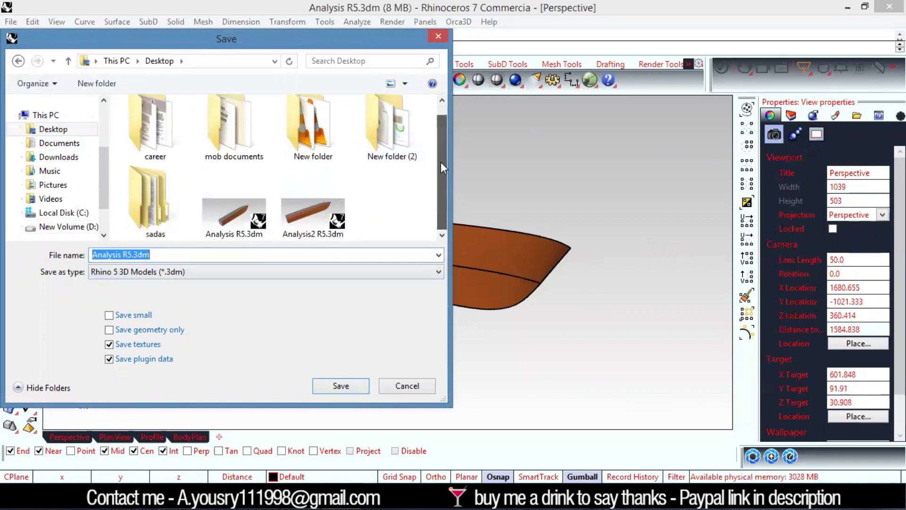
click(323, 233)
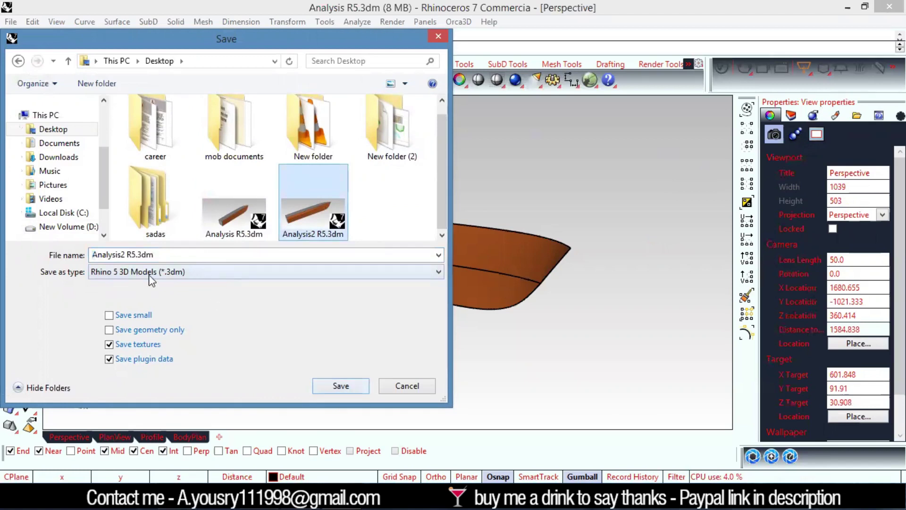
click(321, 388)
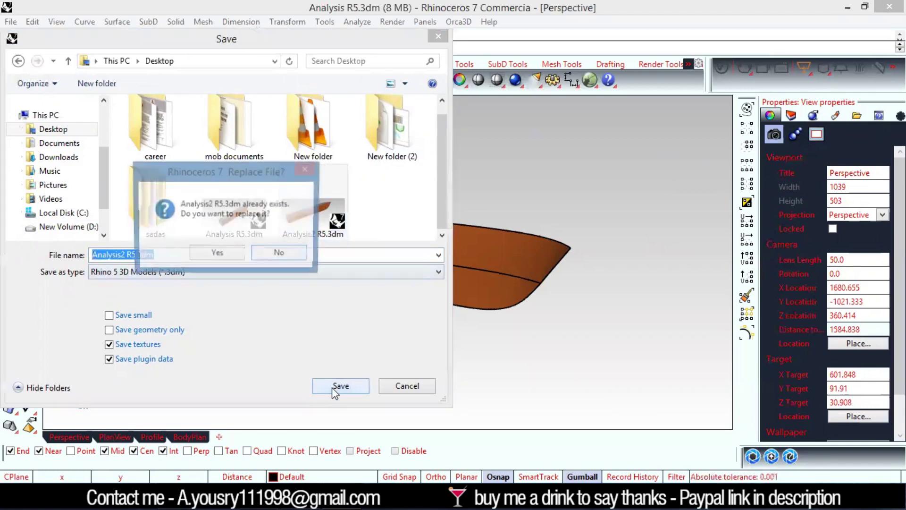
click(216, 254)
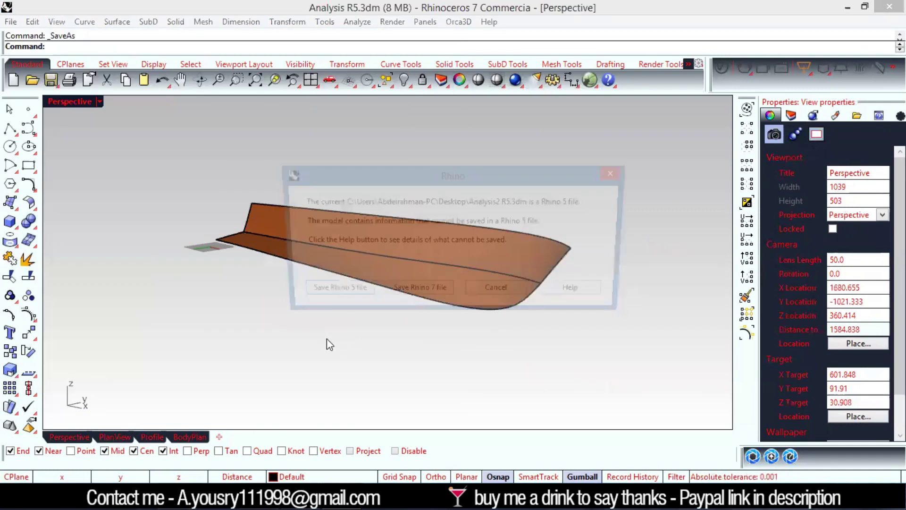
click(336, 293)
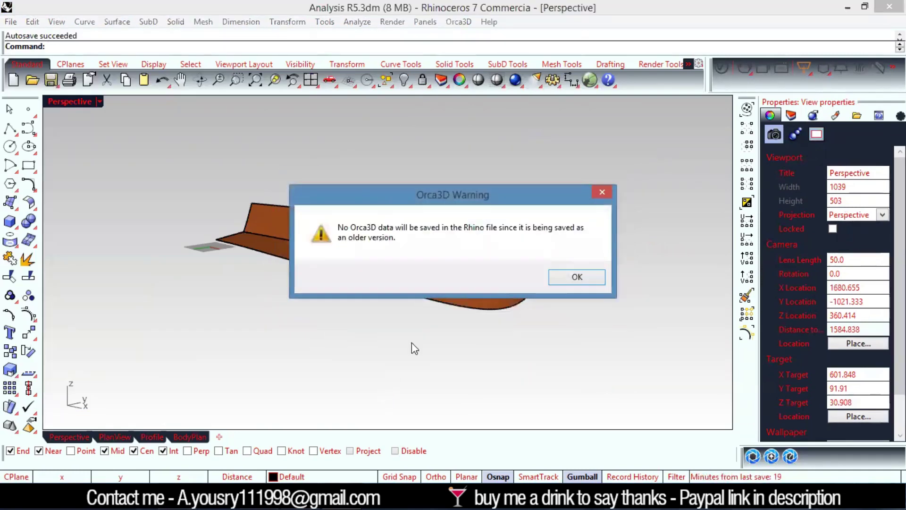
click(566, 277)
scroll(439, 257, up, 3)
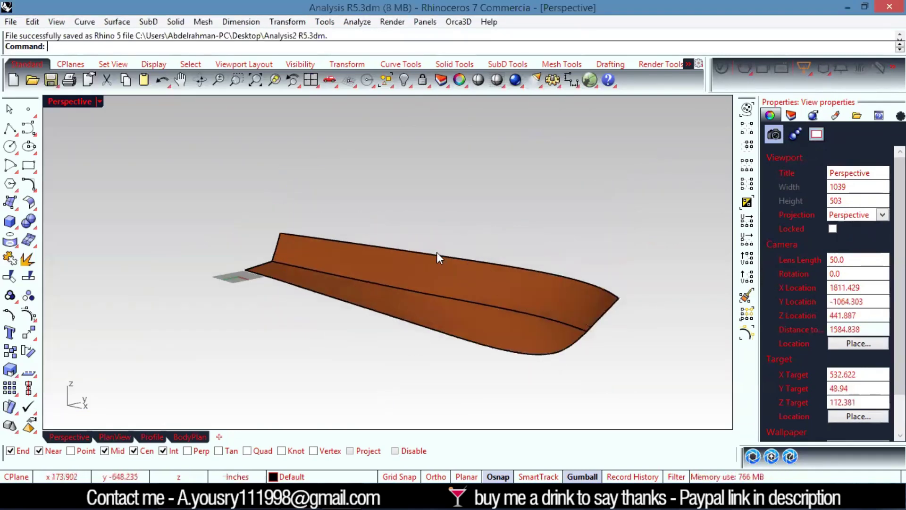
right_drag(428, 306, 305, 325)
Export the hull to the Desktop as IGES Analysis2 R5.igs with Maxsurf/Meters settings, no rescaling.
click(10, 21)
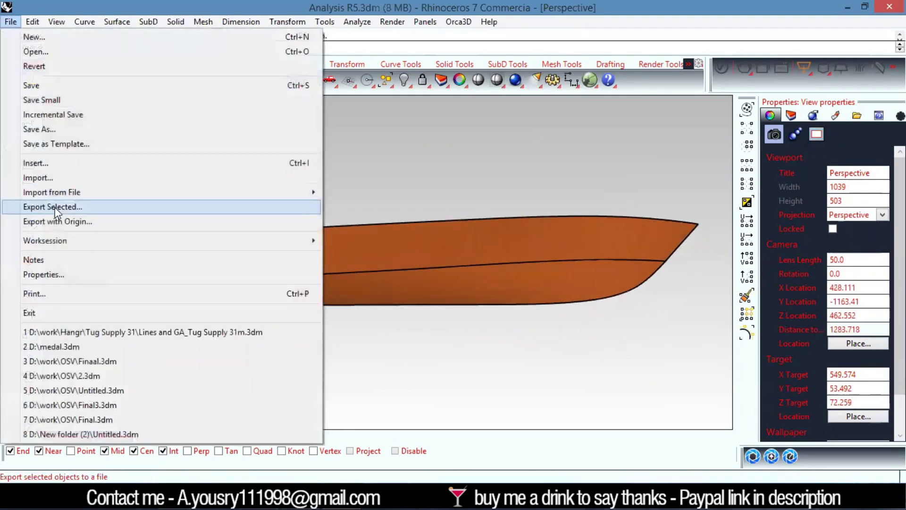
click(68, 129)
click(169, 275)
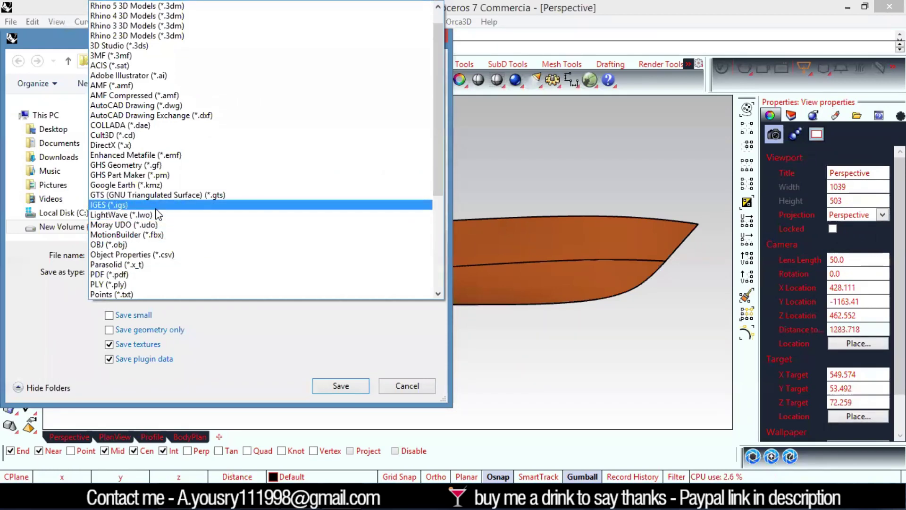
click(182, 204)
click(54, 101)
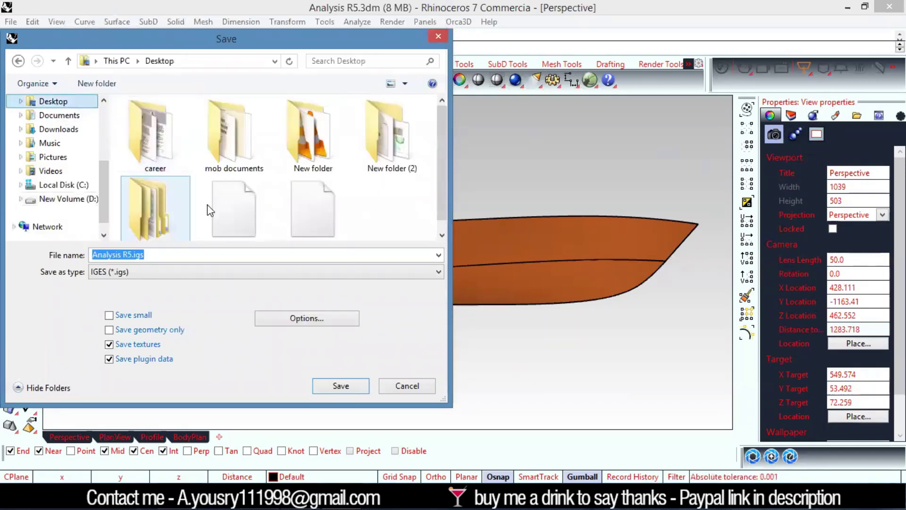
click(313, 207)
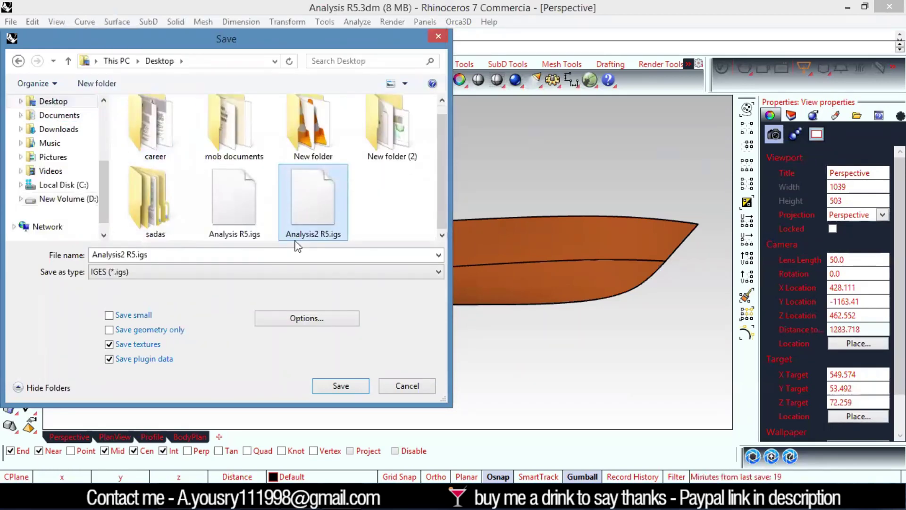
click(340, 386)
click(232, 259)
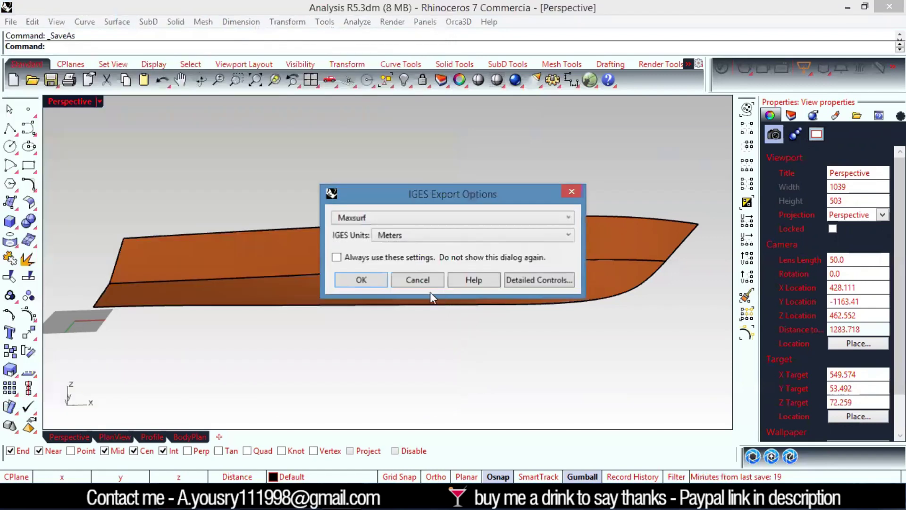
click(366, 279)
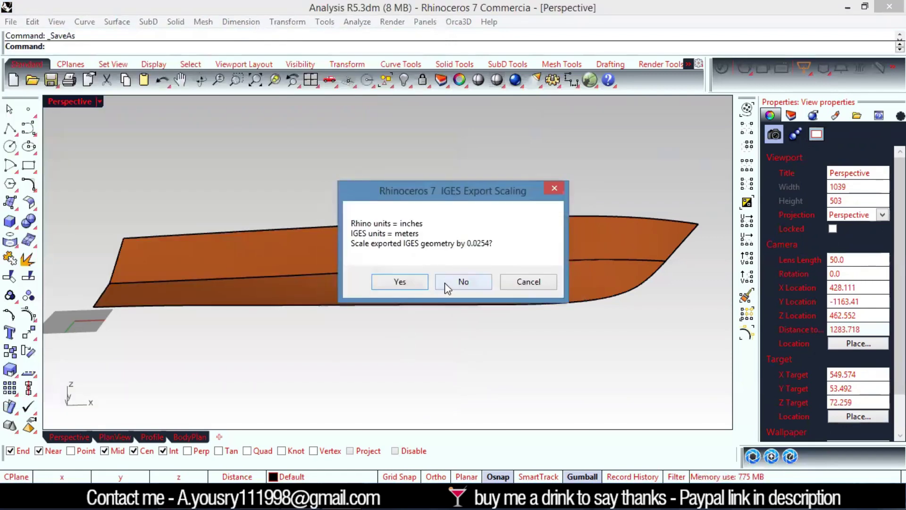
click(443, 282)
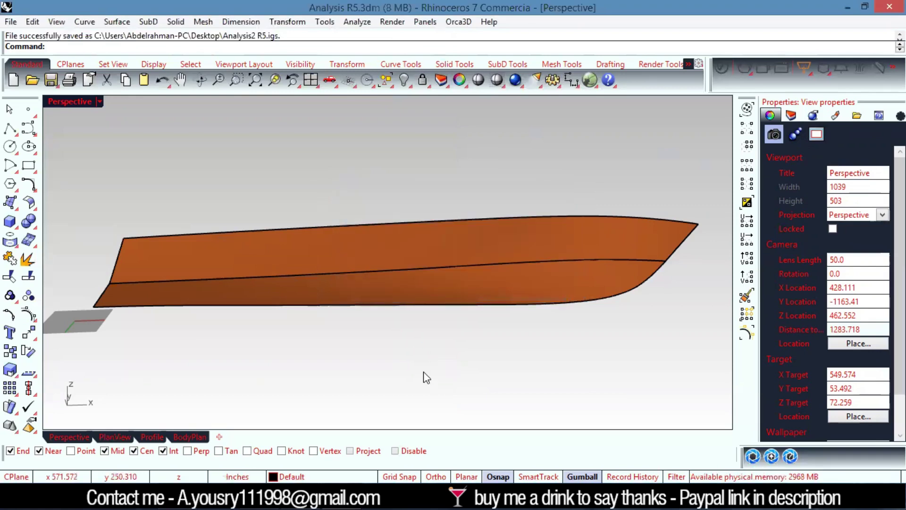
scroll(401, 256, down, 3)
scroll(400, 256, up, 1)
key(alt+Tab)
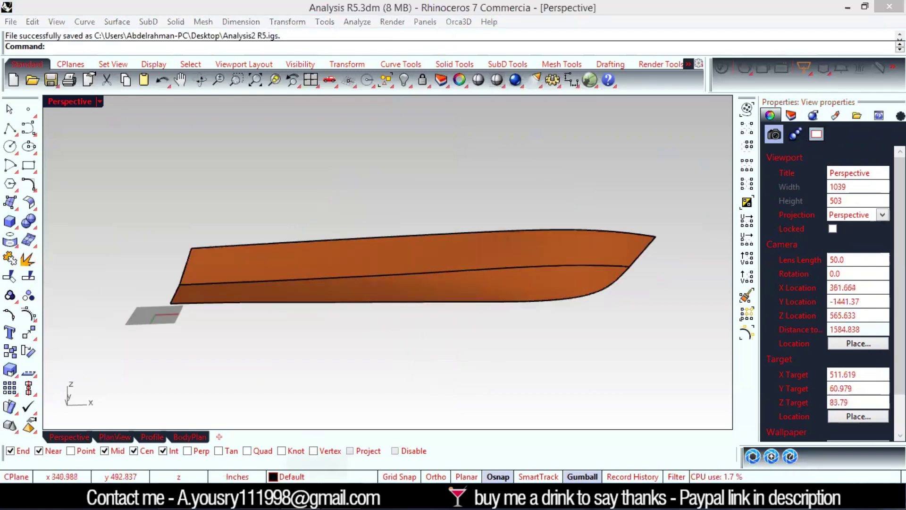
Import Analysis2 R5.3dm as a Rhino .3dm file, replicating its trimmed surfaces.
click(13, 23)
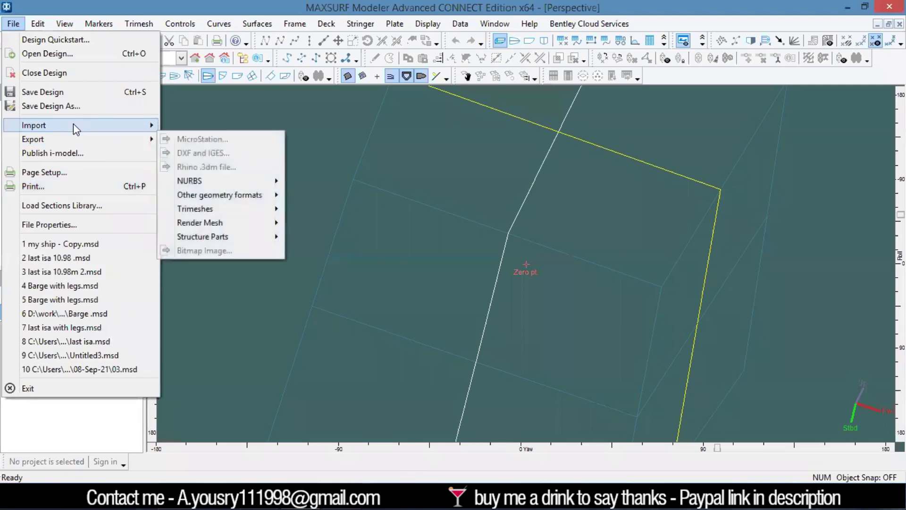
mouse_move(75, 128)
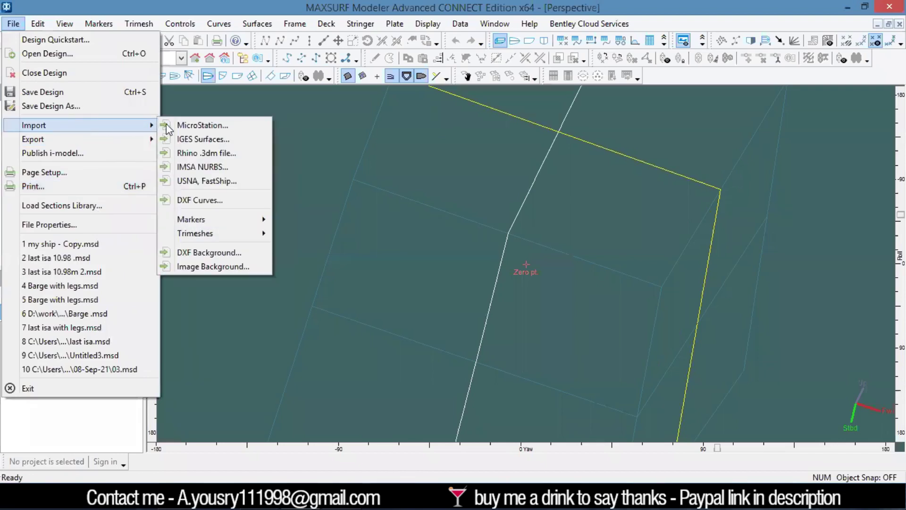
click(216, 154)
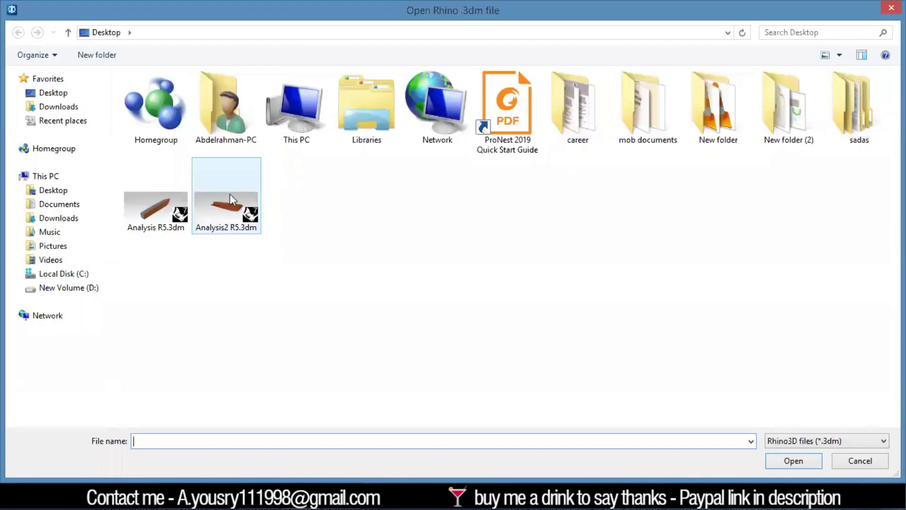
click(230, 193)
click(791, 461)
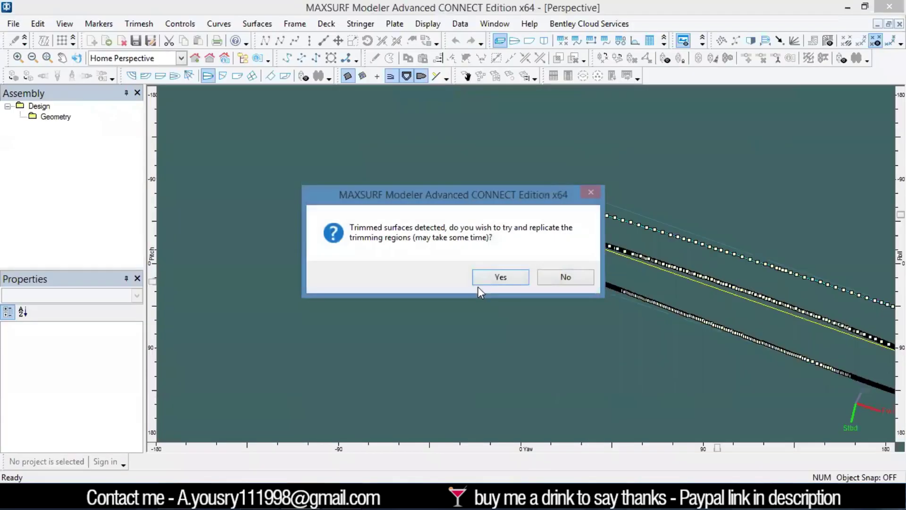
click(500, 278)
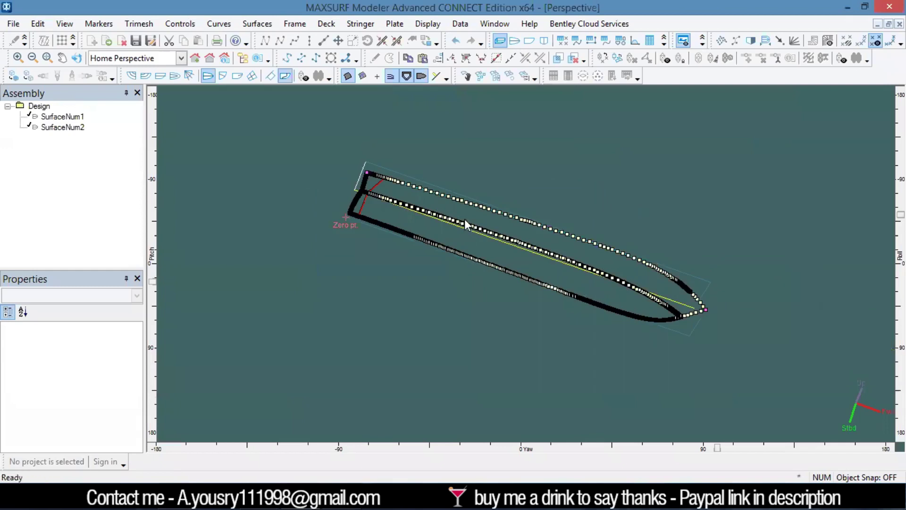
scroll(452, 193, up, 3)
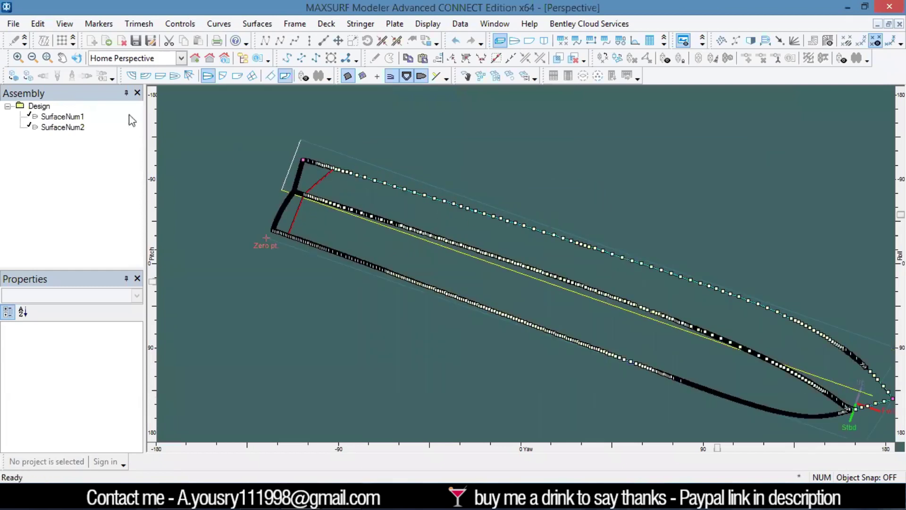
Turn on shaded rendering and reposition the view of the hull.
click(13, 77)
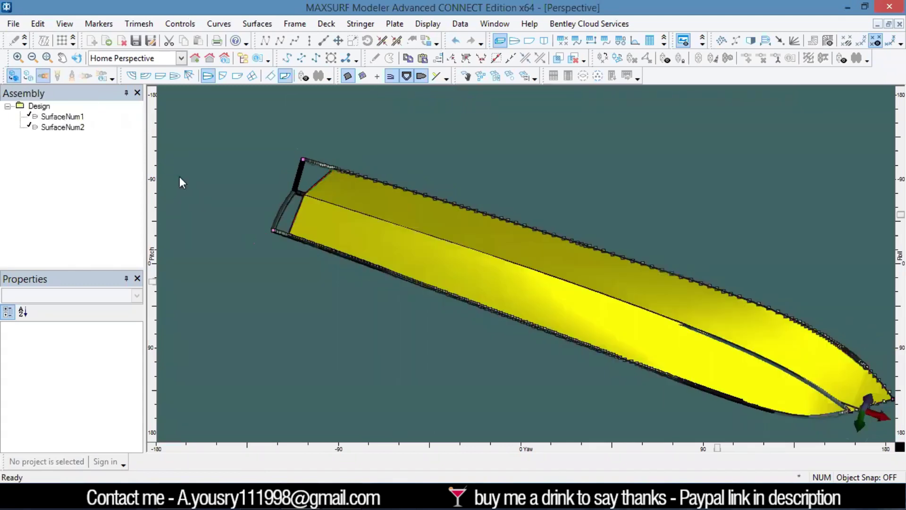
mouse_move(661, 287)
middle_down()
mouse_move(609, 247)
mouse_move(534, 290)
mouse_move(655, 292)
mouse_move(687, 216)
mouse_move(633, 228)
mouse_move(550, 228)
mouse_move(672, 223)
middle_up()
scroll(599, 204, down, 5)
scroll(599, 155, up, 10)
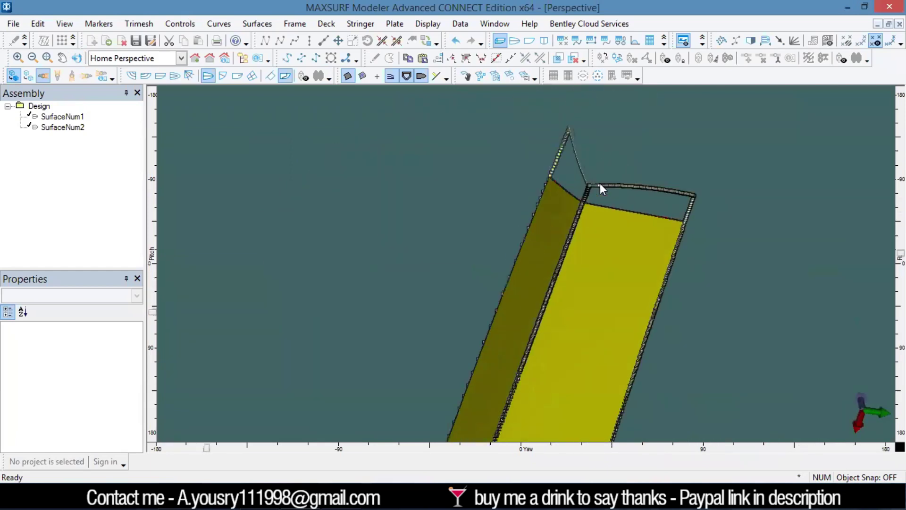
scroll(582, 184, up, 2)
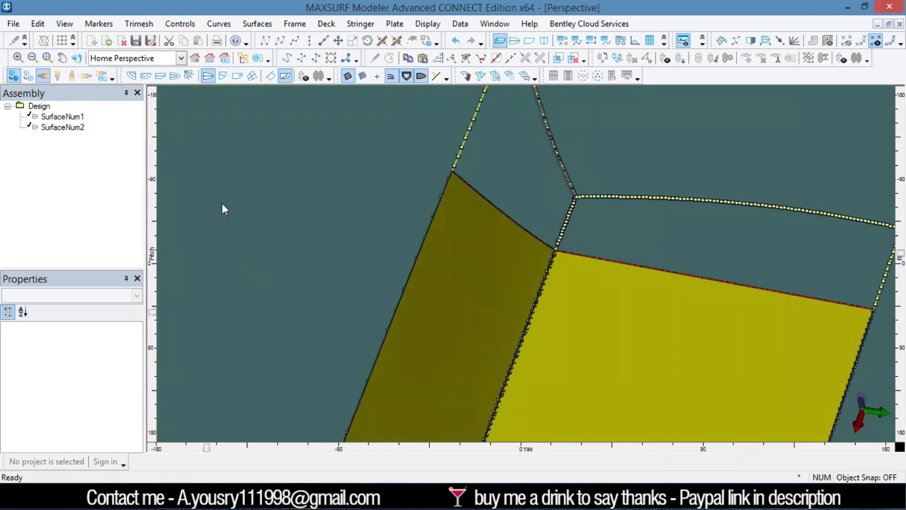
Unlock both hull surfaces, SurfaceNum1 and SurfaceNum2.
click(46, 118)
shift+click(52, 127)
right_click(52, 128)
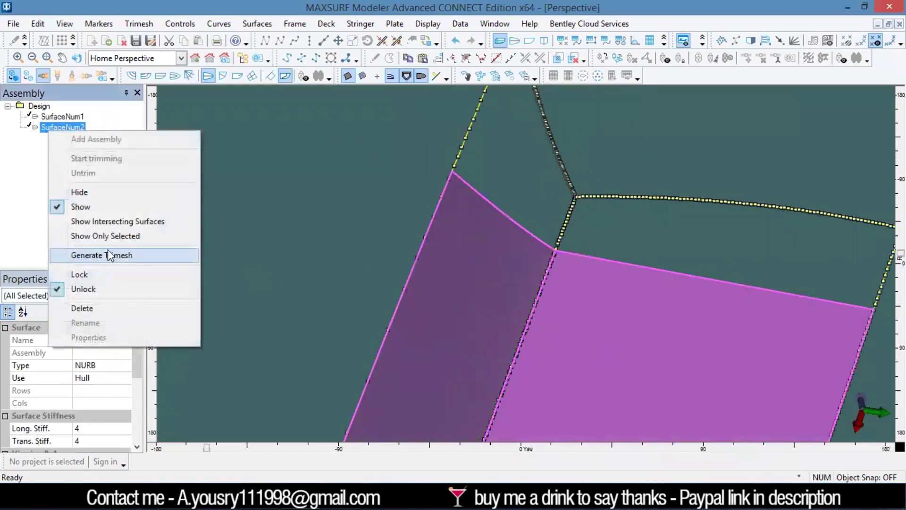
click(105, 288)
click(417, 203)
Rotate the shaded hull through diagonal views to a bow-on view.
scroll(563, 277, down, 3)
scroll(562, 279, down, 4)
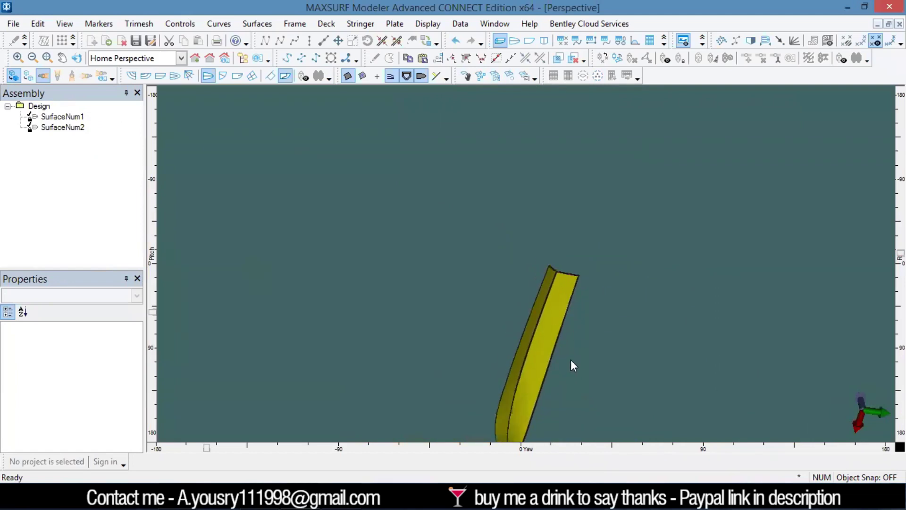
key(ctrl+r)
drag(568, 370, 606, 347)
drag(408, 162, 494, 285)
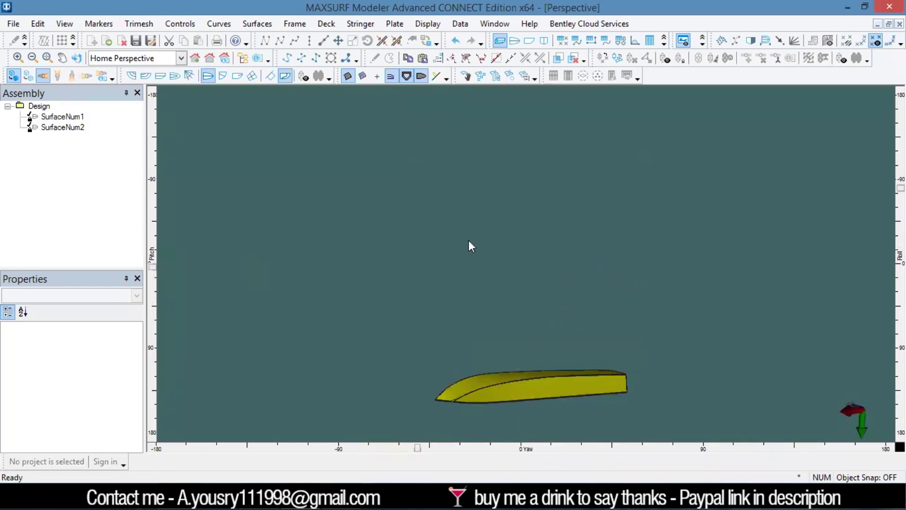
drag(539, 396, 604, 425)
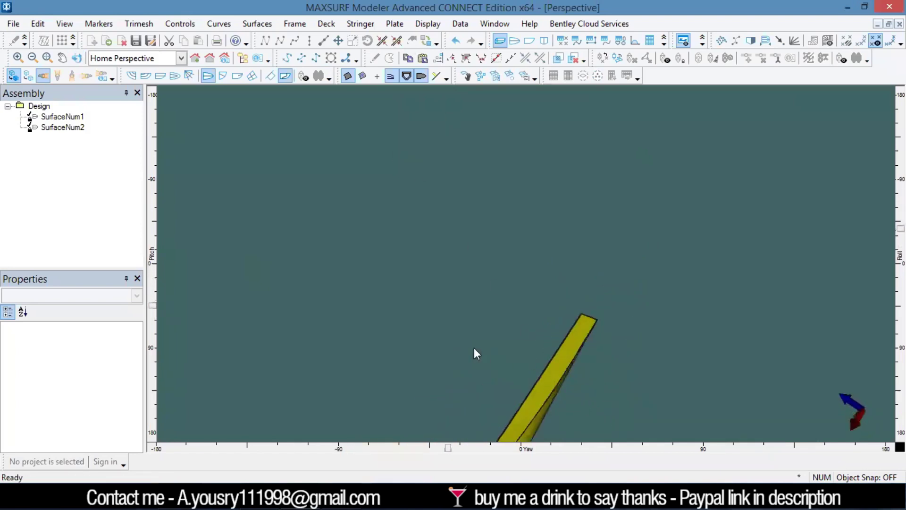
drag(475, 353, 600, 340)
drag(524, 400, 583, 364)
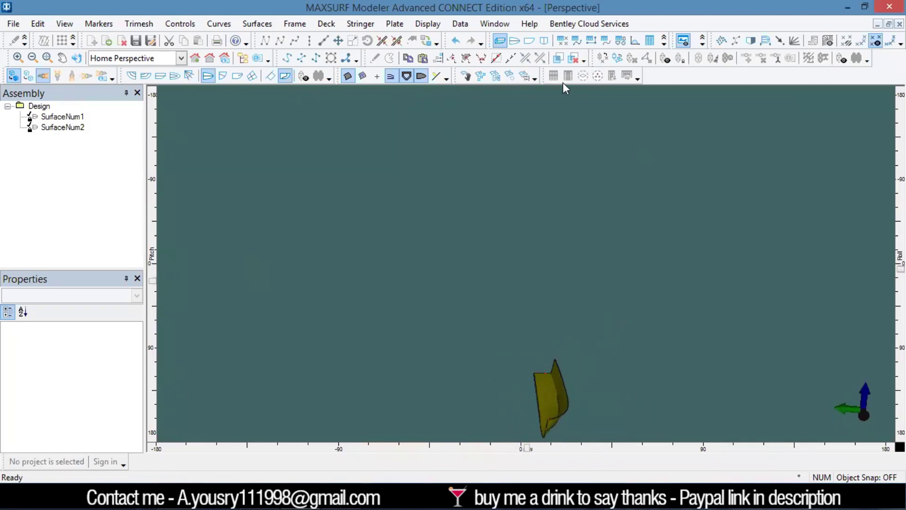
In the Profile view, hide both SurfaceNum1 and SurfaceNum2.
click(528, 41)
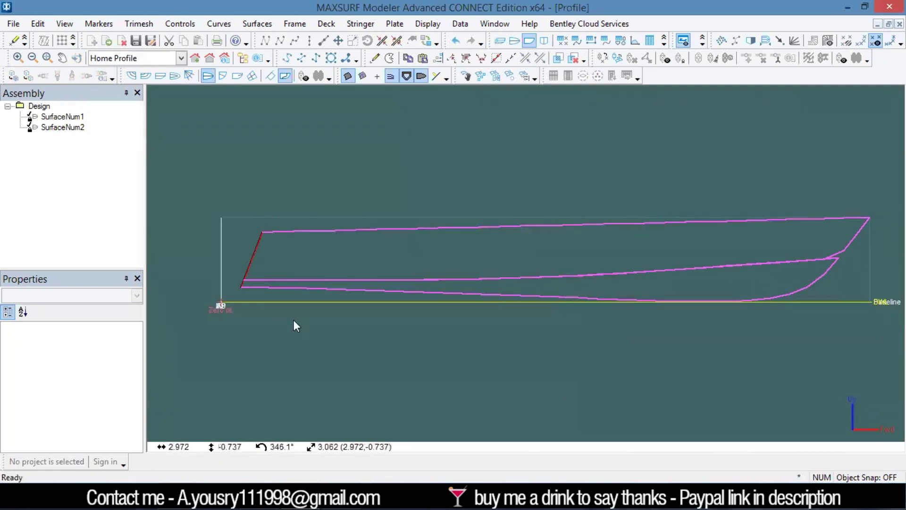
click(61, 127)
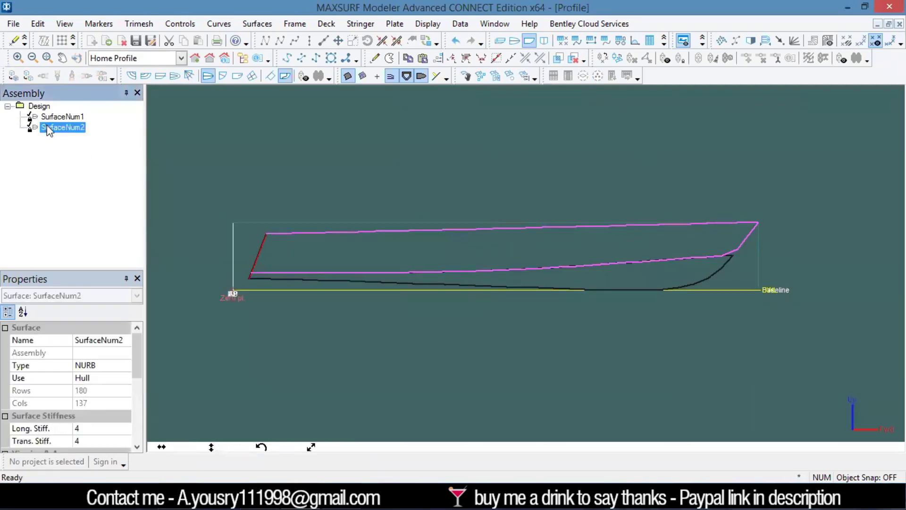
shift+click(61, 116)
right_click(62, 116)
click(88, 192)
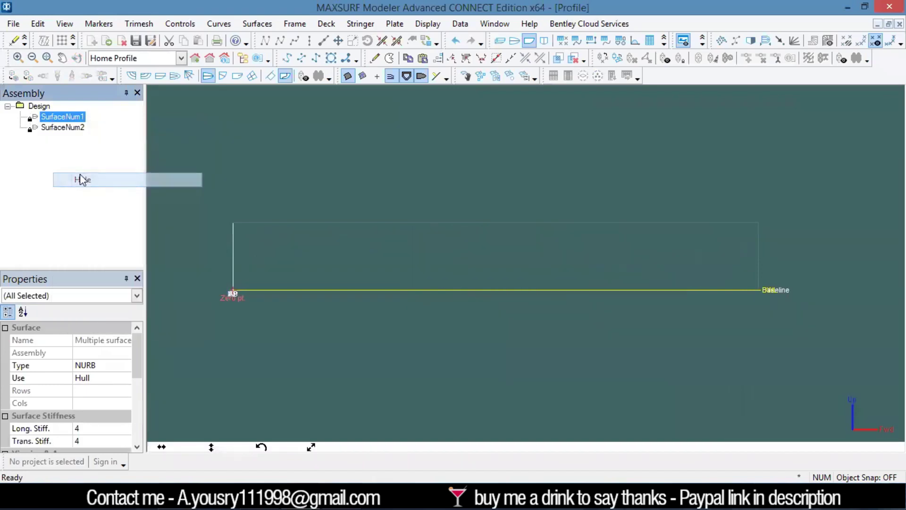
Import Analysis2 R5.igs as IGES surfaces, closing the old design unsaved, with default import options.
click(13, 23)
mouse_move(73, 127)
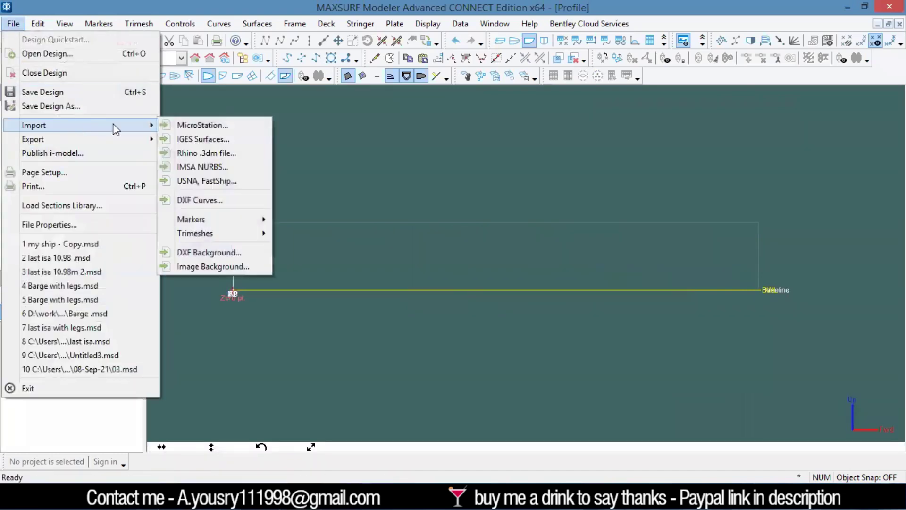
click(235, 141)
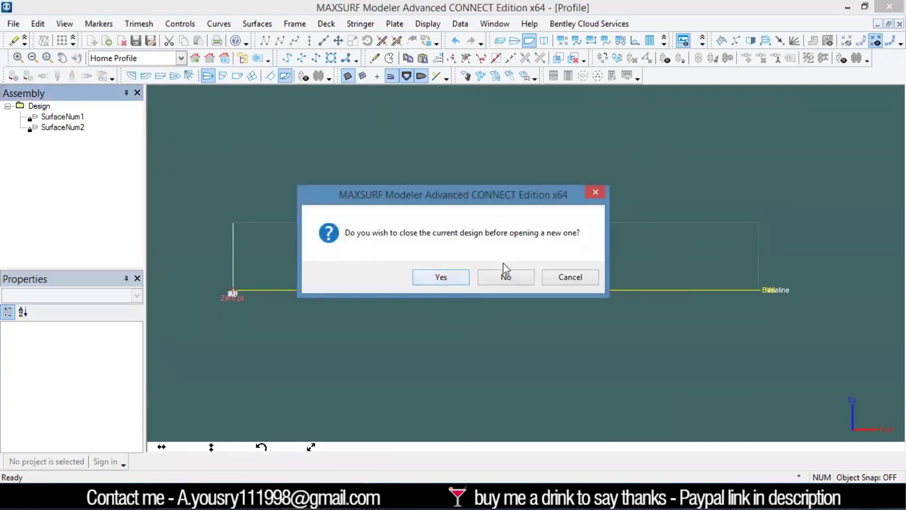
click(446, 278)
click(485, 277)
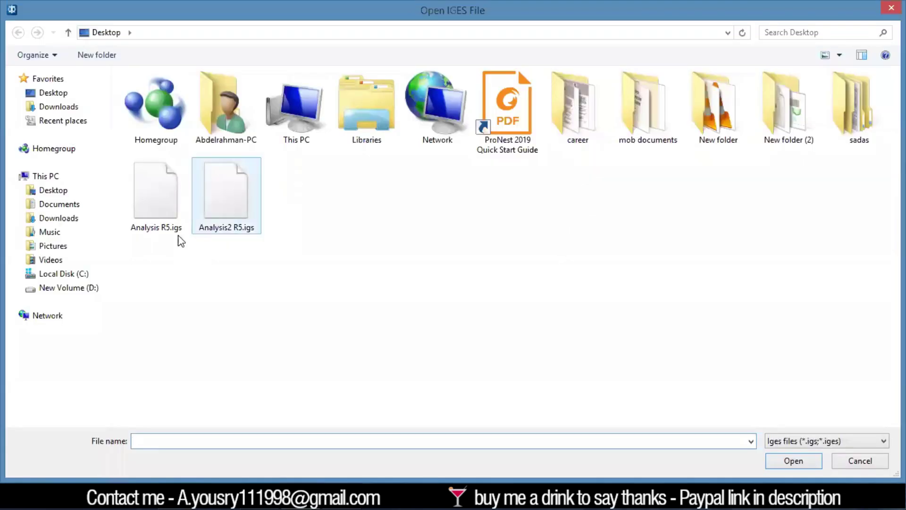
click(255, 218)
click(779, 461)
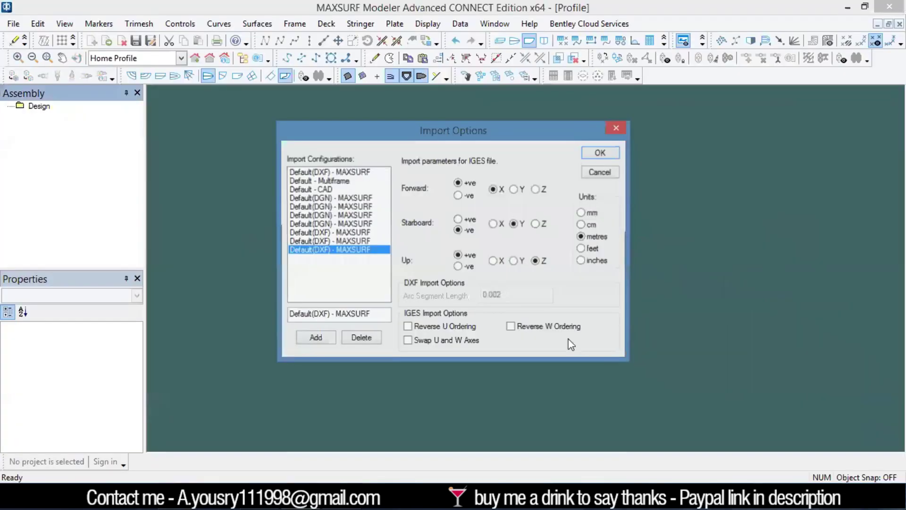
click(597, 153)
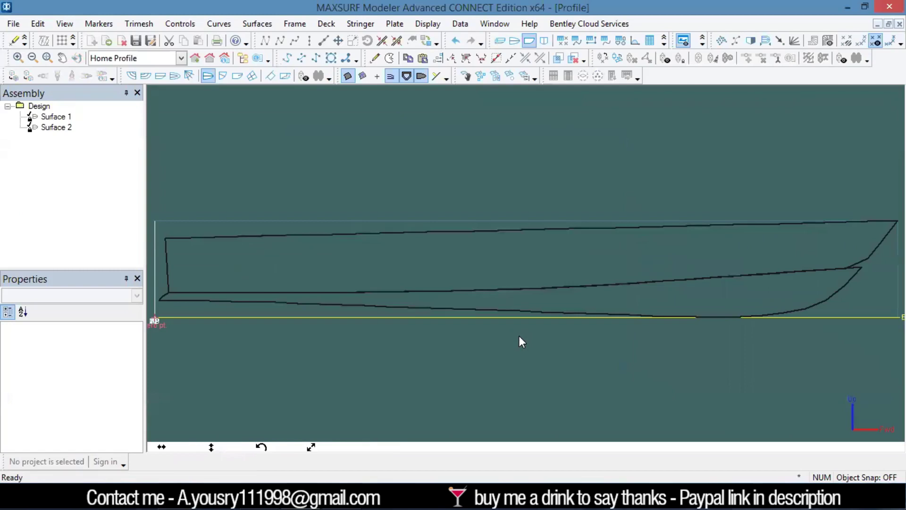
scroll(563, 250, down, 1)
scroll(356, 276, up, 1)
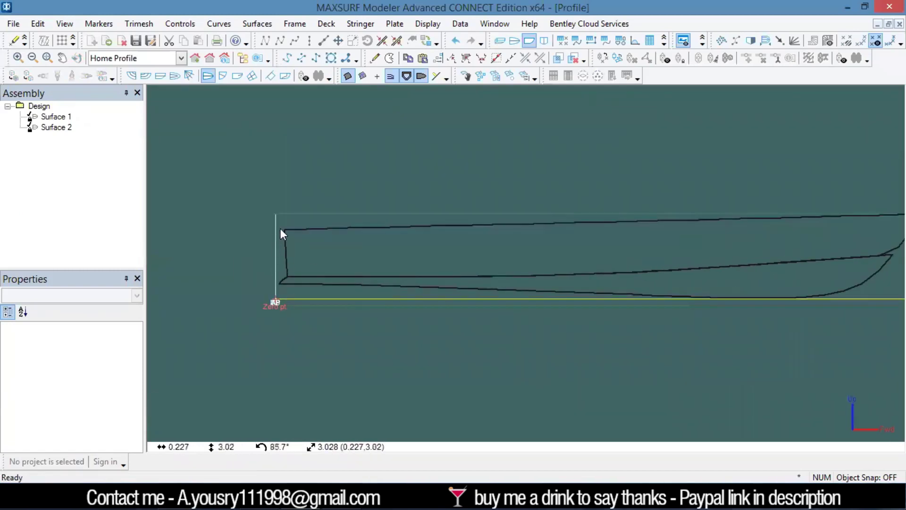
scroll(280, 228, up, 1)
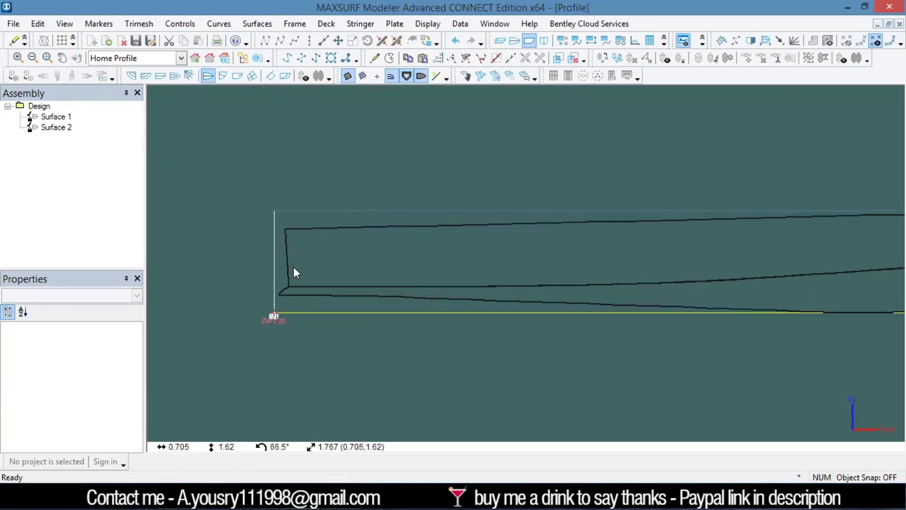
scroll(548, 250, down, 1)
scroll(548, 250, up, 1)
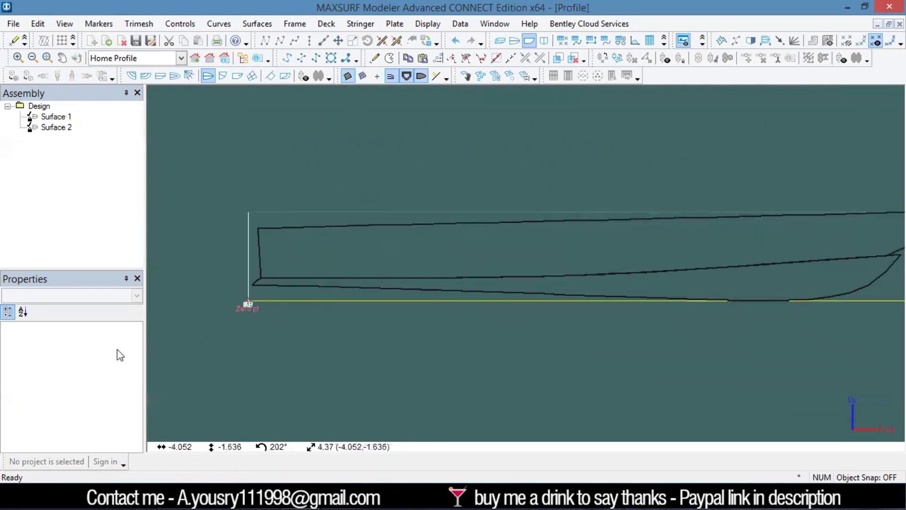
scroll(425, 286, down, 1)
scroll(318, 269, up, 1)
scroll(312, 279, up, 1)
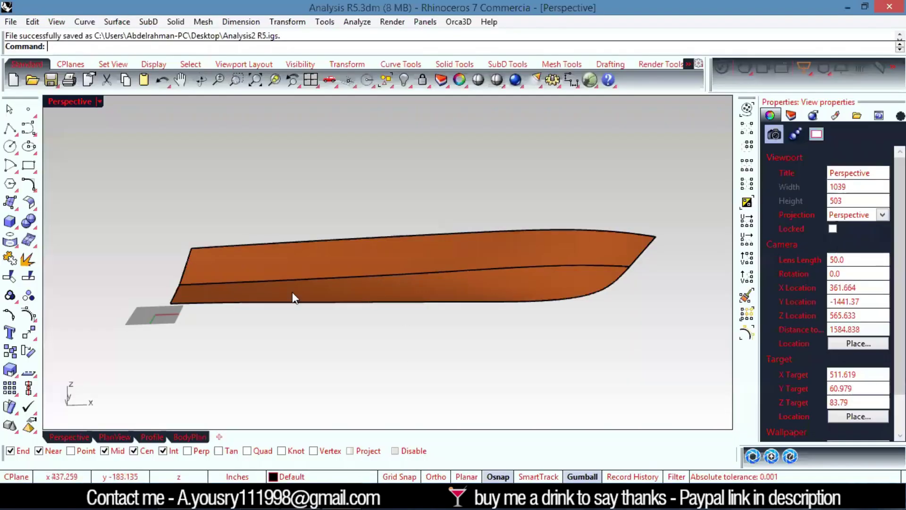
scroll(203, 408, up, 1)
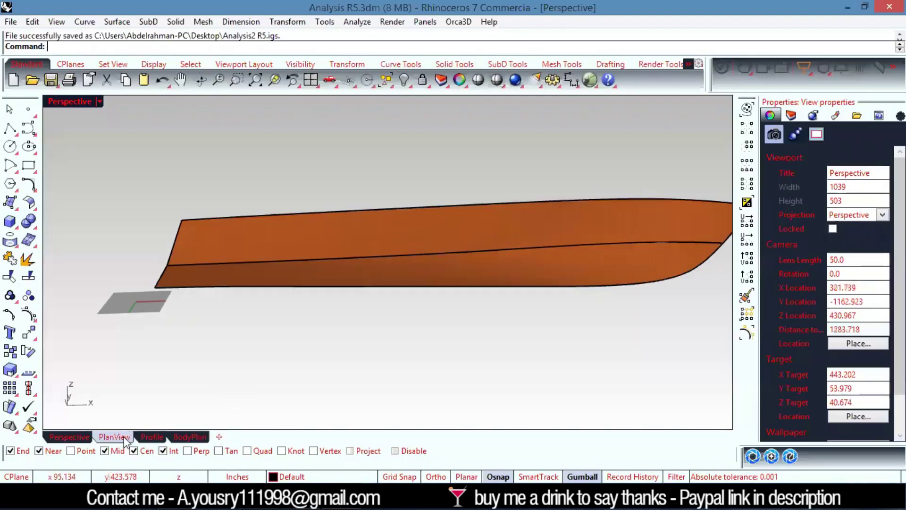
click(143, 439)
scroll(299, 226, down, 3)
scroll(188, 303, up, 2)
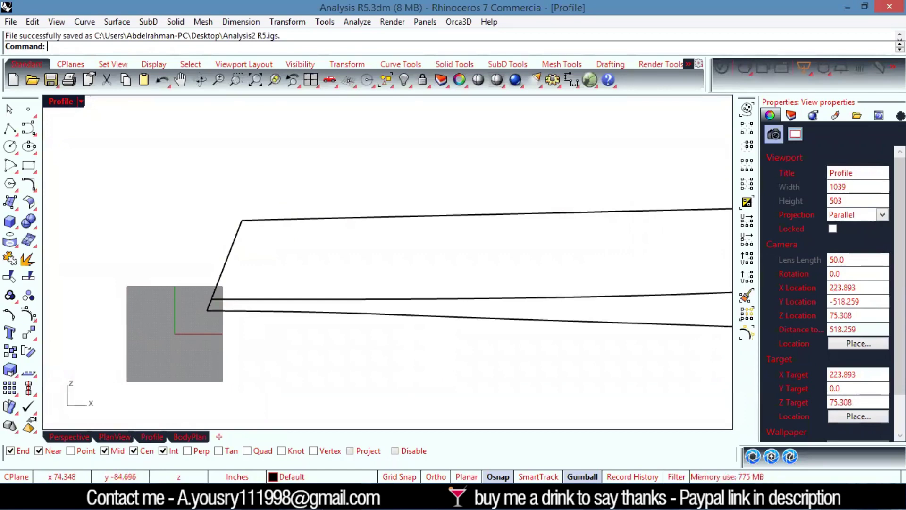
Show the IGES hull shaded in Perspective and orbit it to a side view.
mouse_move(313, 495)
click(313, 425)
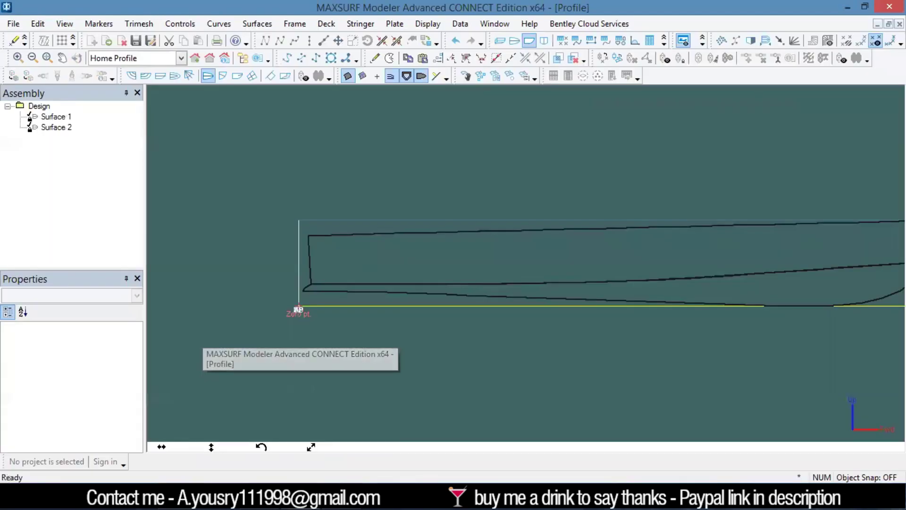
scroll(315, 244, down, 2)
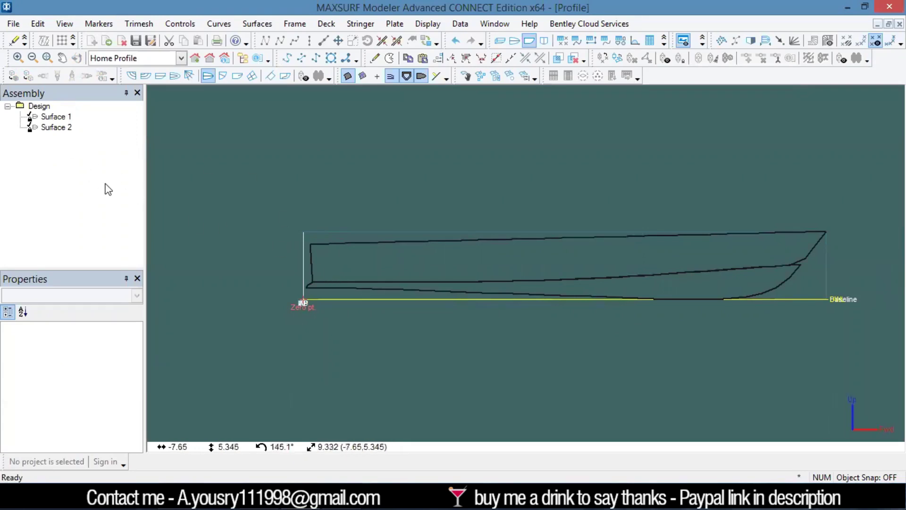
click(514, 41)
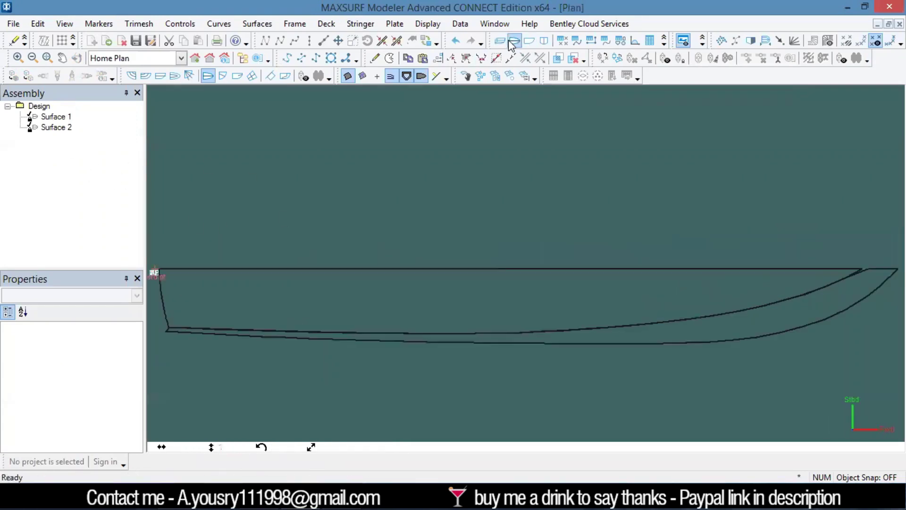
click(499, 40)
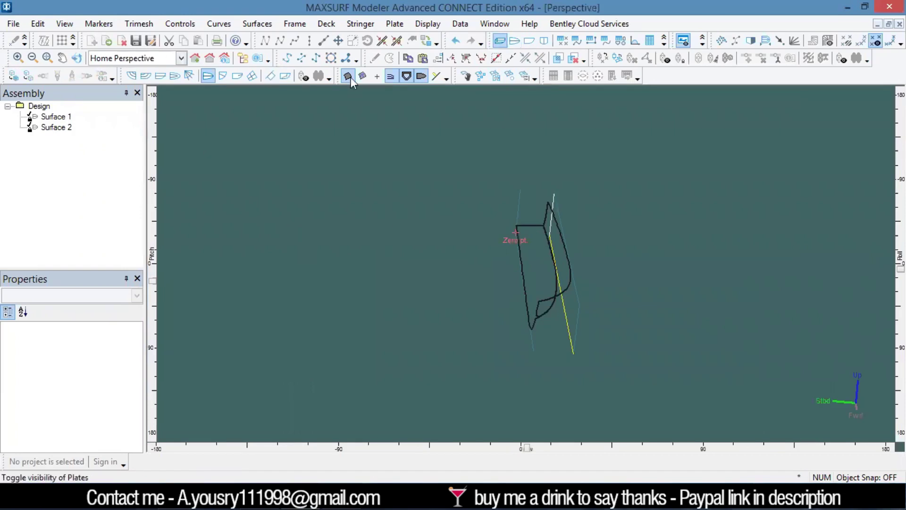
click(14, 76)
mouse_move(604, 331)
mouse_down()
mouse_move(614, 326)
mouse_move(534, 299)
mouse_move(677, 307)
mouse_move(561, 290)
mouse_move(493, 208)
mouse_up()
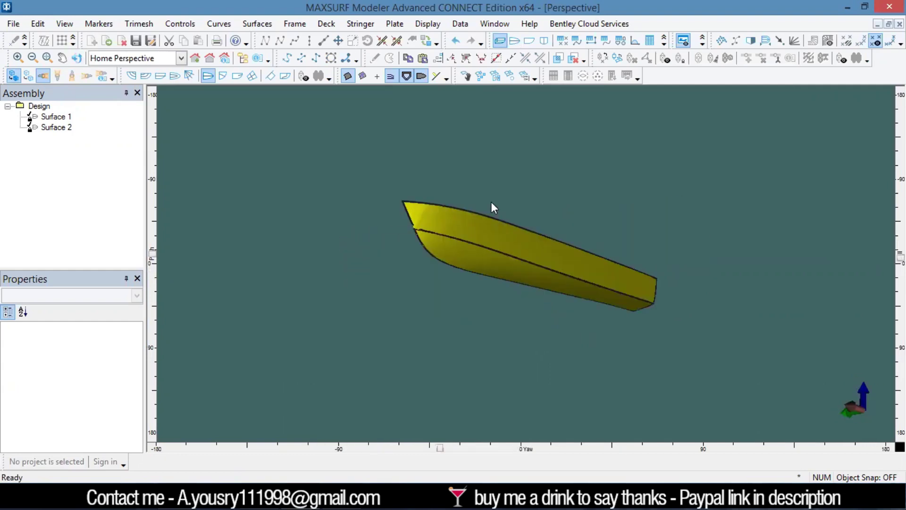